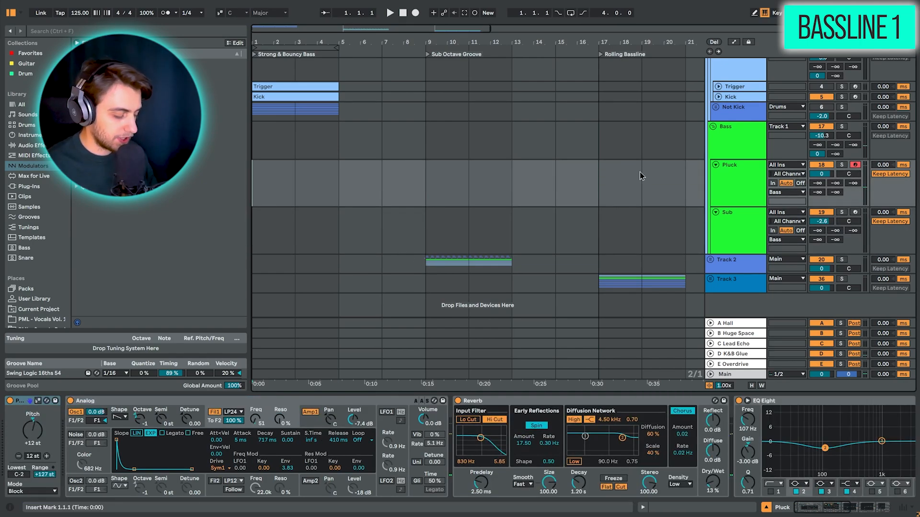
# Step: Audition the Pluck and Sub bass sounds by playing notes on each track, and solo and arm Pluck
pyautogui.press('a')
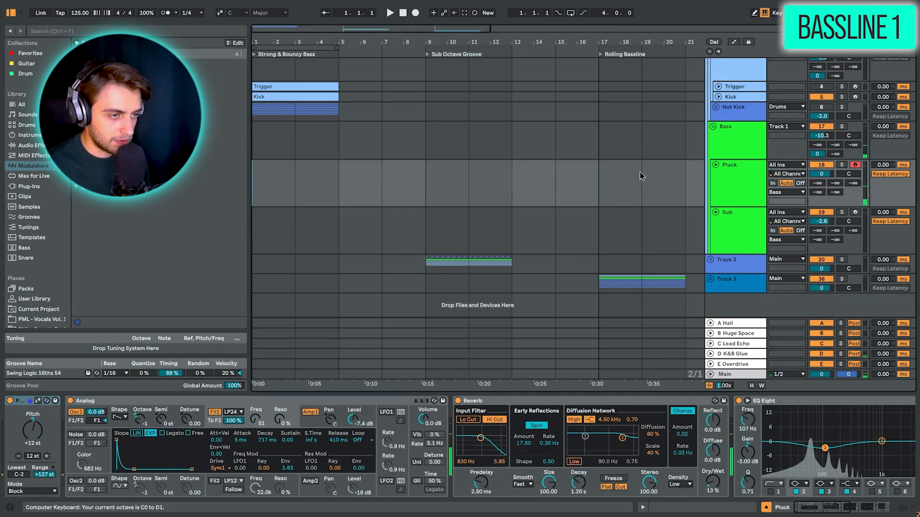
pyautogui.press('a')
pyautogui.click(642, 221)
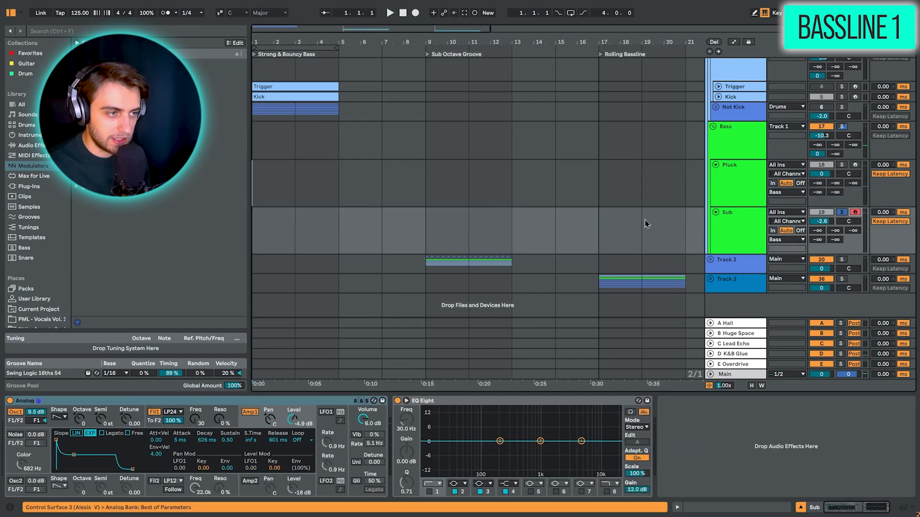
pyautogui.press('a')
pyautogui.press('a')
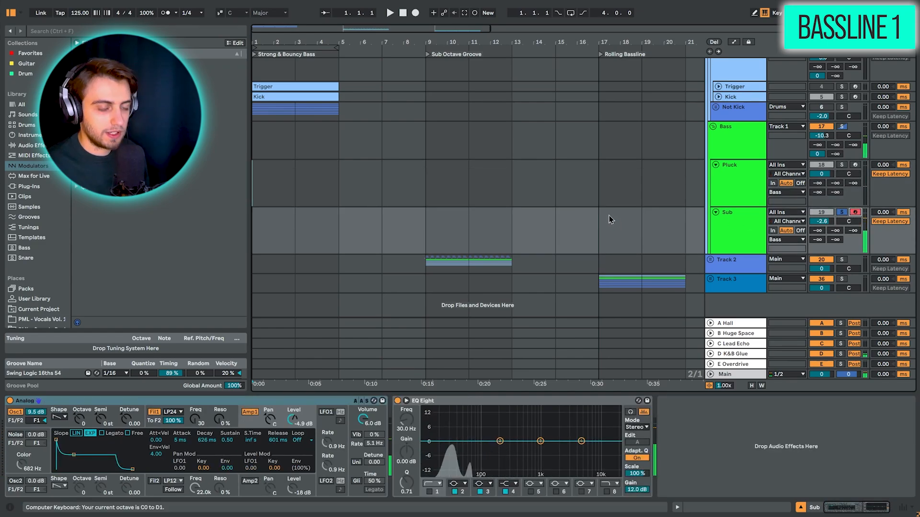
pyautogui.click(841, 164)
pyautogui.click(855, 165)
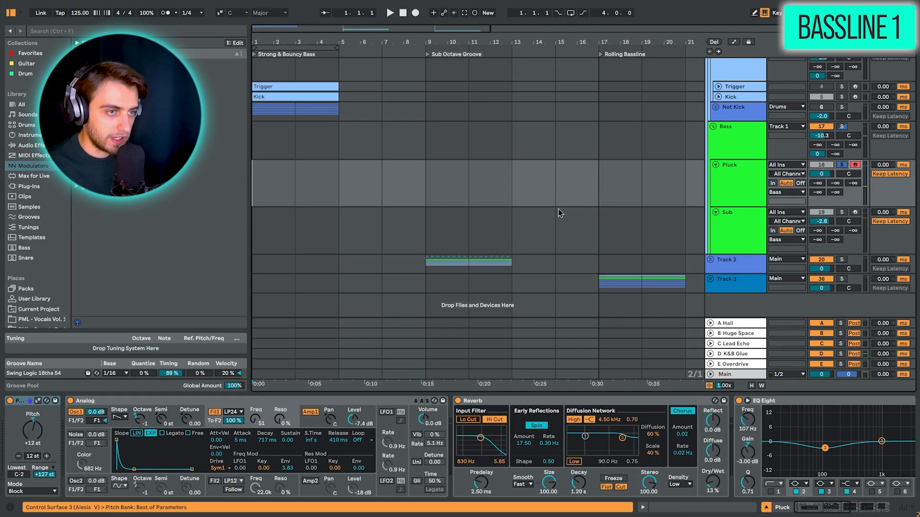
# Step: Create an empty two-bar MIDI clip on the Sub track from bar 1 to bar 3
pyautogui.moveTo(261, 240); pyautogui.dragTo(286, 237)
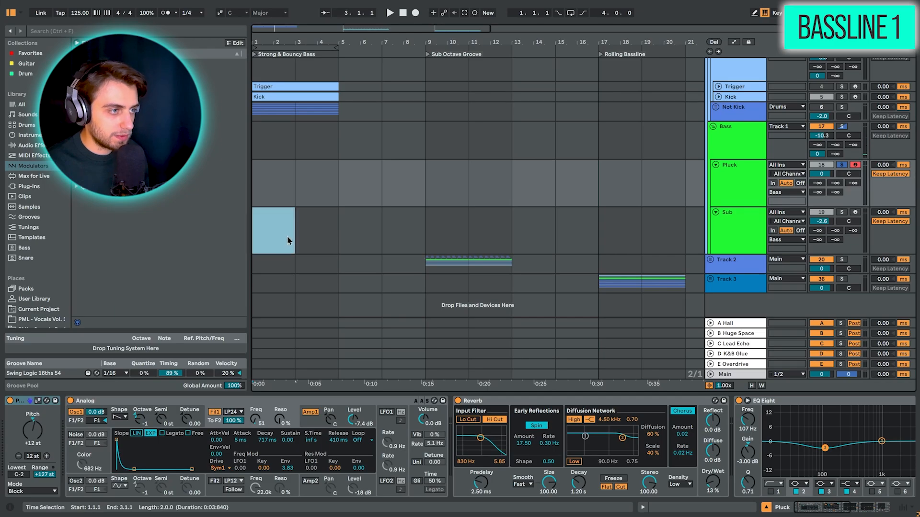
pyautogui.hotkey('ctrl', 'shift', 'm')
pyautogui.hotkey('shift', 'Tab')
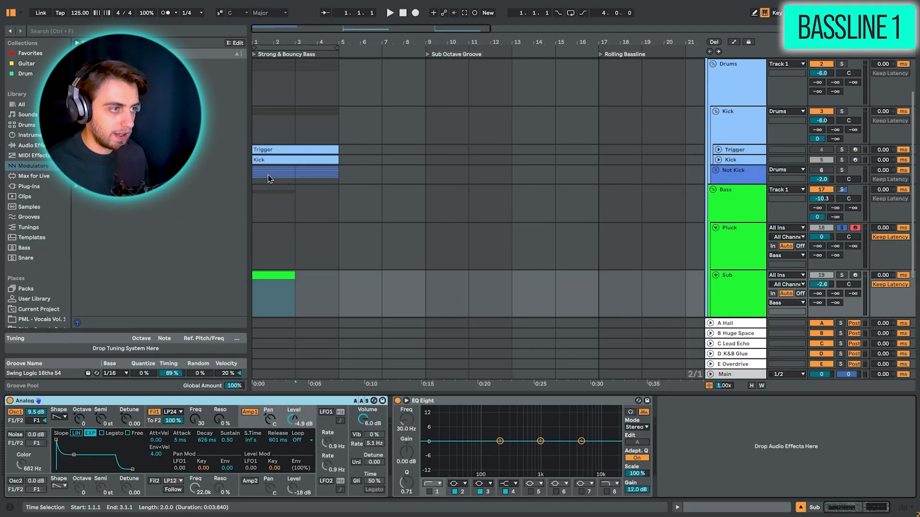
# Step: Split the Kick clip at bar 3 and open its first half together with the Sub clip in the note editor
pyautogui.click(718, 160)
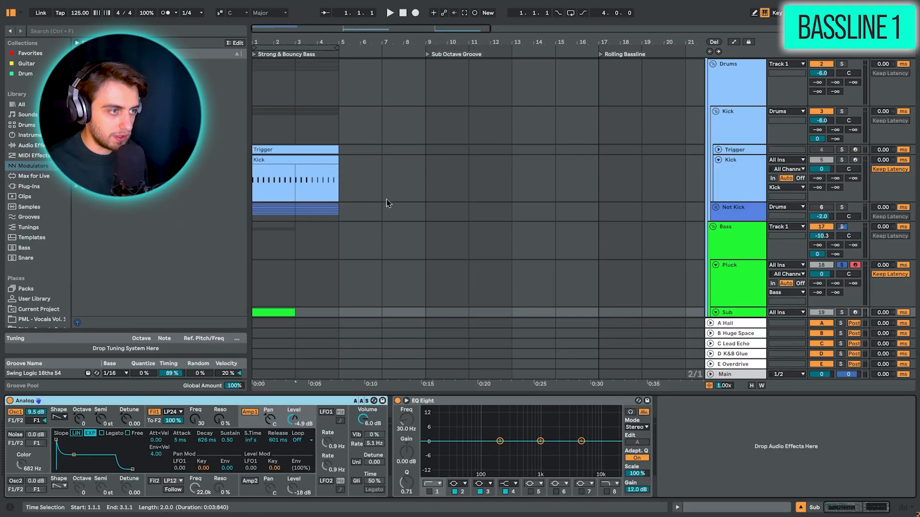
pyautogui.click(294, 190)
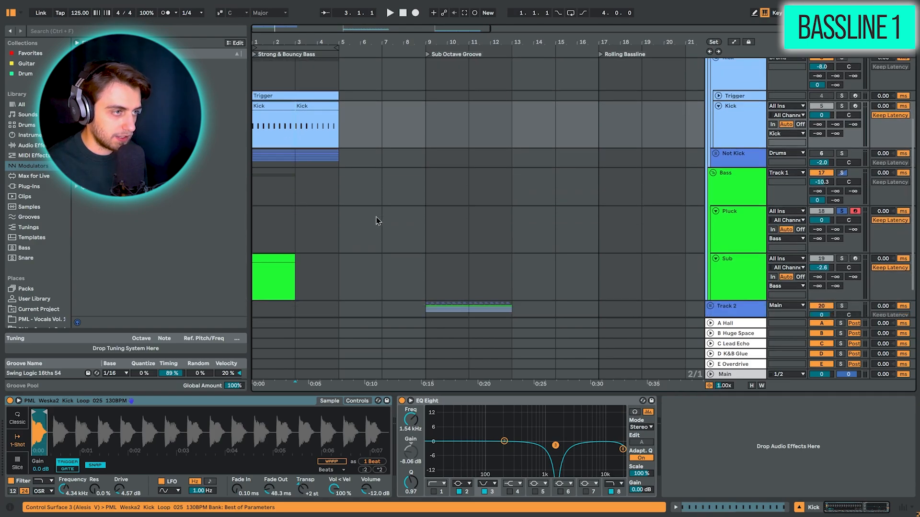
pyautogui.click(270, 104)
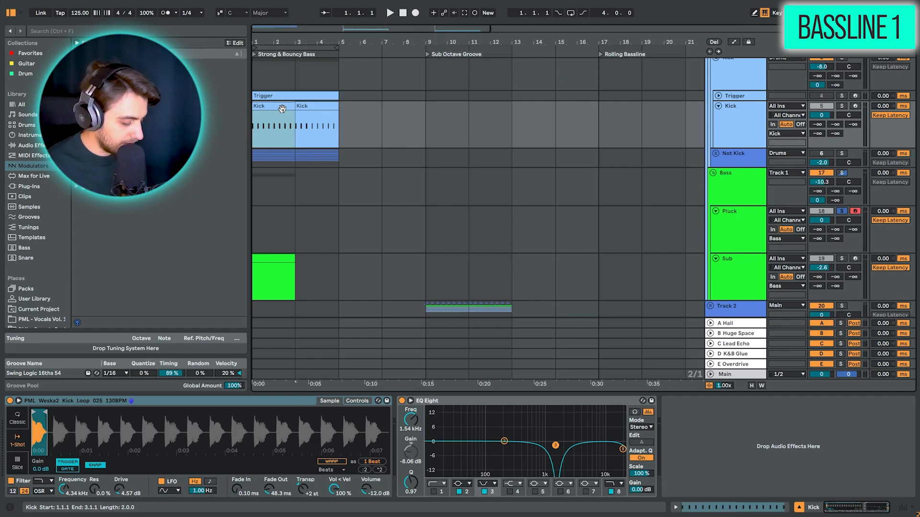
pyautogui.click(276, 261)
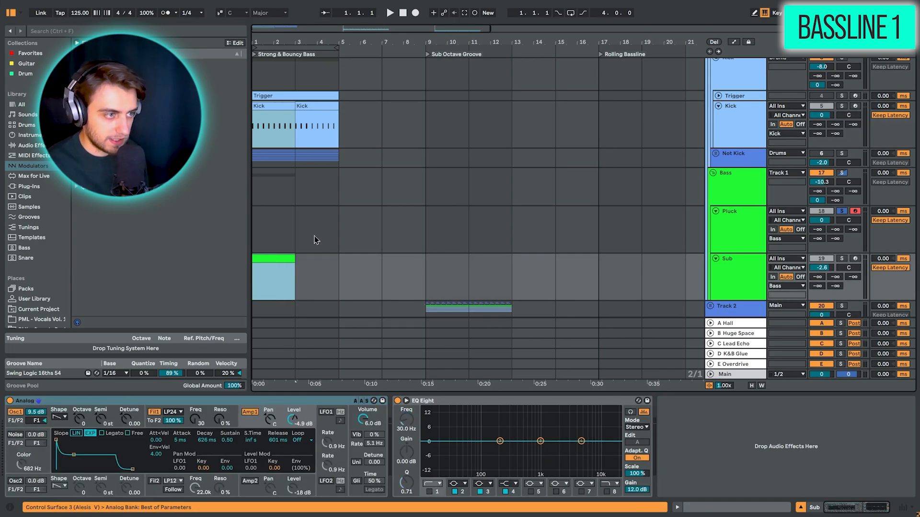
pyautogui.hotkey('shift', 'Tab')
pyautogui.click(254, 249)
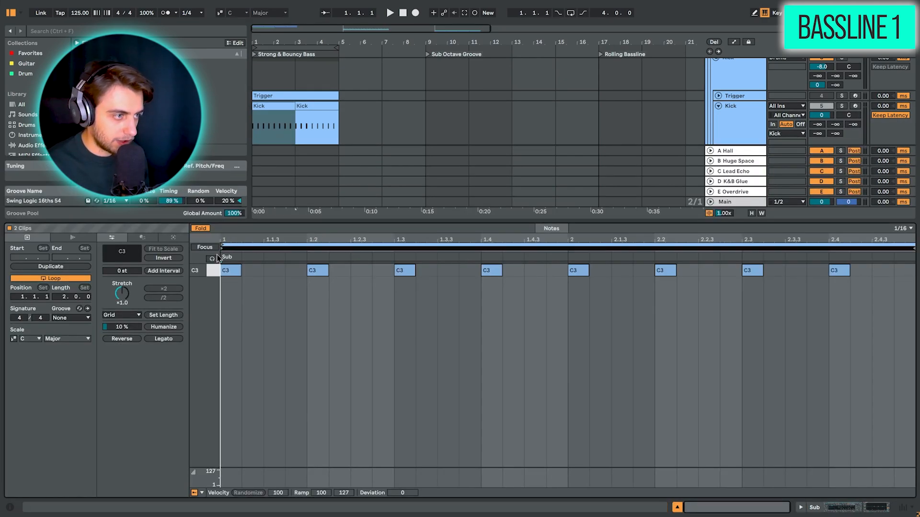
# Step: Unfold the note editor to show all keys and draw sixteenth G0 notes at 1.1.2 and 1.1.4 in the Sub clip
pyautogui.click(201, 229)
pyautogui.scroll(-3, 213, 374)
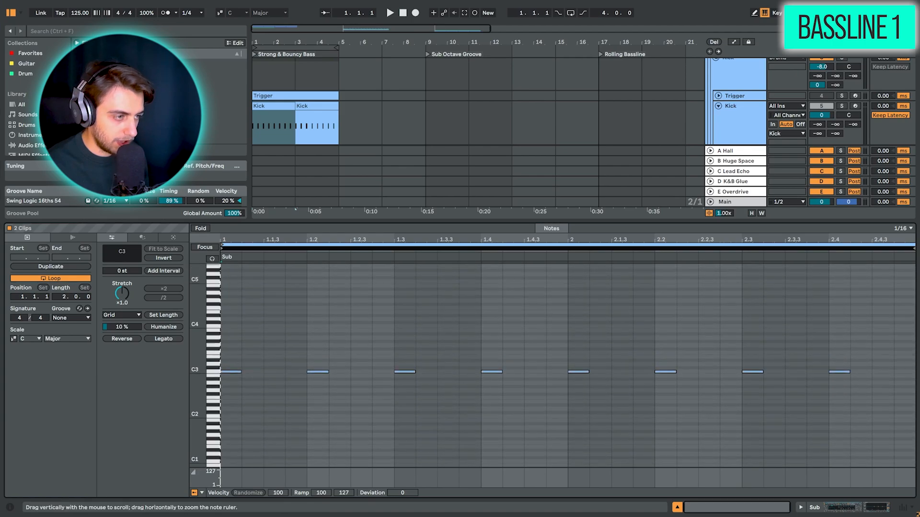
pyautogui.moveTo(198, 431); pyautogui.dragTo(193, 394)
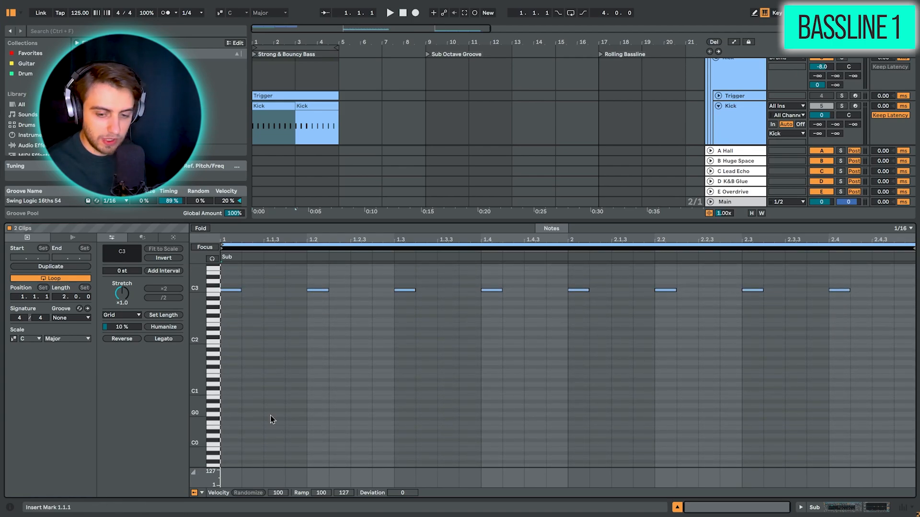
pyautogui.press('b')
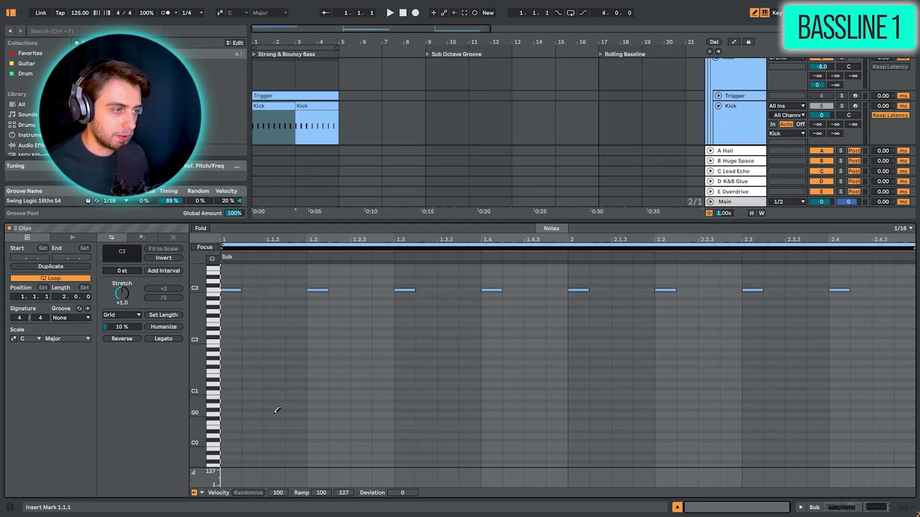
pyautogui.click(252, 414)
pyautogui.click(296, 415)
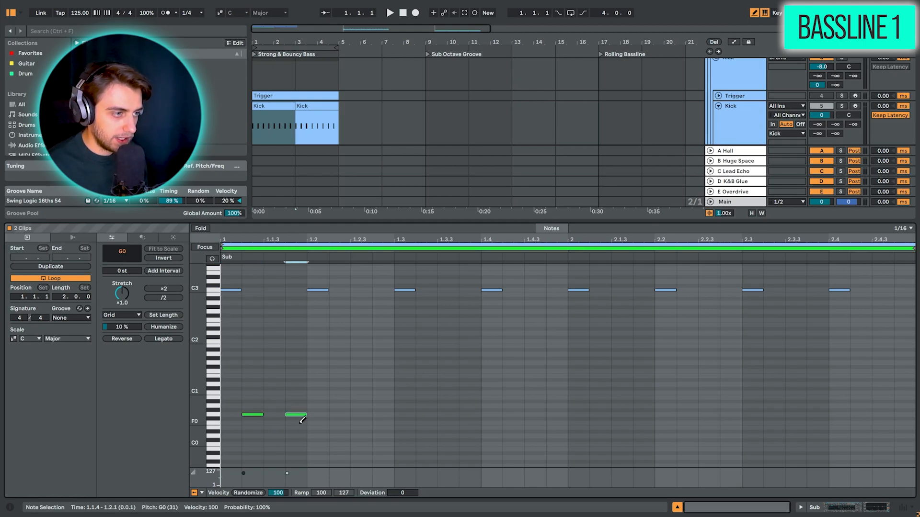
# Step: Preview the first bass notes with the Sub track soloed
pyautogui.press('space')
pyautogui.press('space')
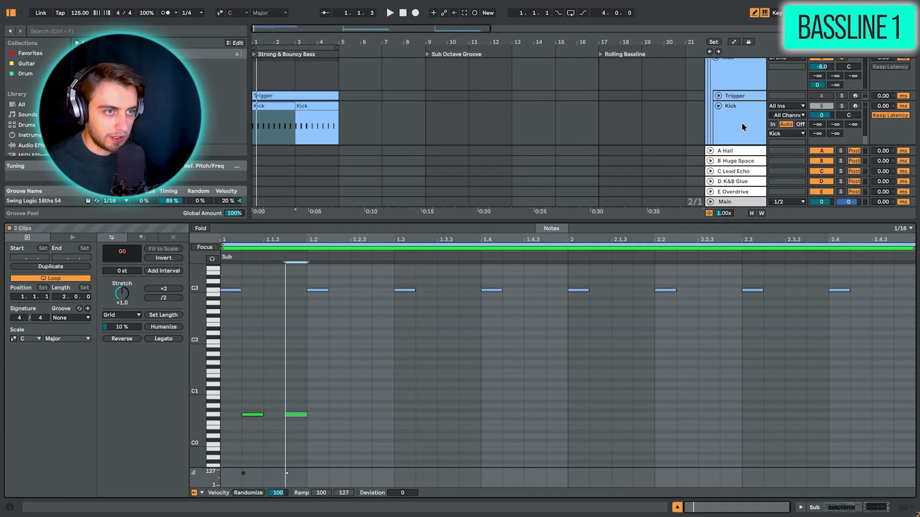
pyautogui.click(842, 107)
pyautogui.press('space')
pyautogui.press('space')
# Step: Add sixteenth G0 notes at 1.2.3, 1.3.3 and 1.4.3 to the Sub clip
pyautogui.click(360, 414)
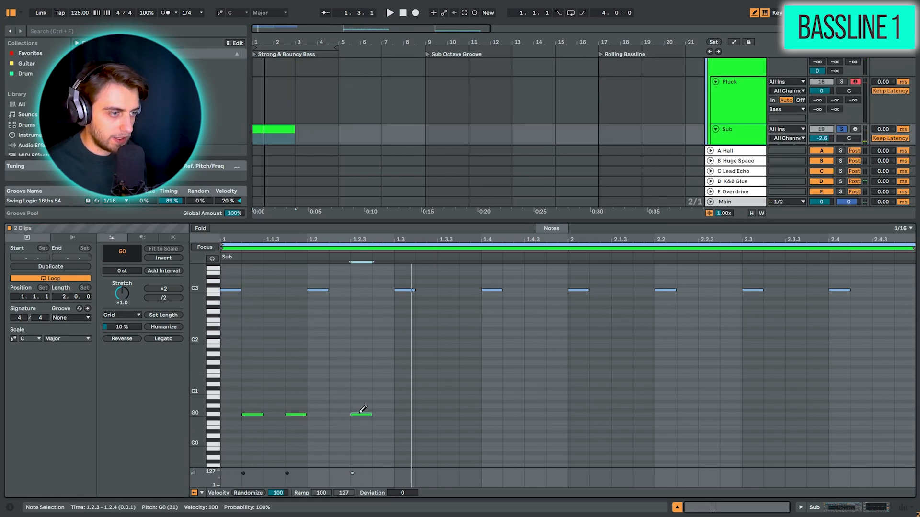
pyautogui.click(447, 414)
pyautogui.click(535, 415)
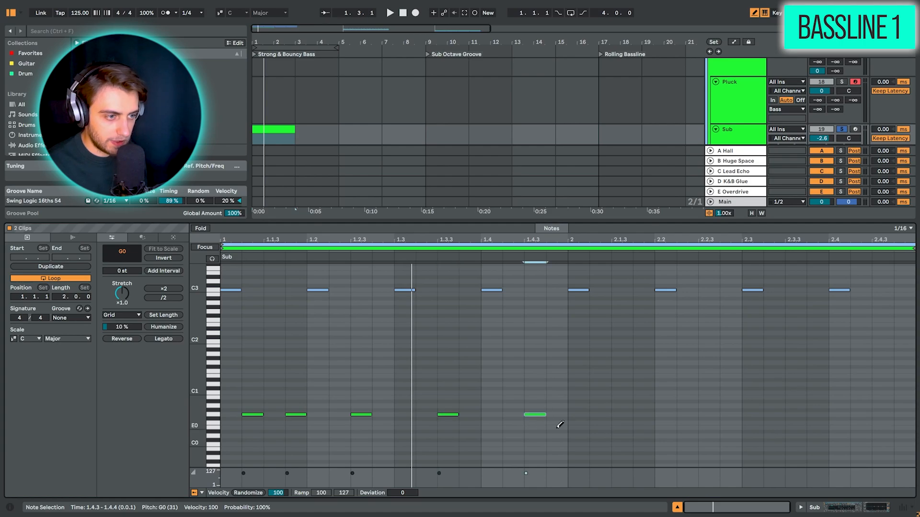
pyautogui.press('b')
# Step: Extend the looped one-bar G0 pattern on Sub to bar 5 and copy it onto the Pluck track at bar 1
pyautogui.moveTo(572, 436); pyautogui.dragTo(240, 447)
pyautogui.moveTo(569, 403); pyautogui.dragTo(229, 399)
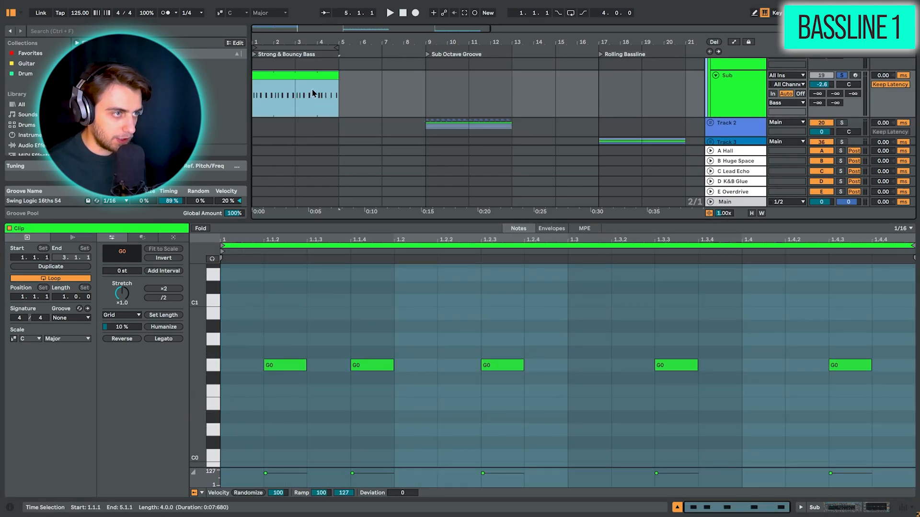
pyautogui.scroll(2, 302, 100)
pyautogui.click(257, 91)
pyautogui.hotkey('ctrl', 'v')
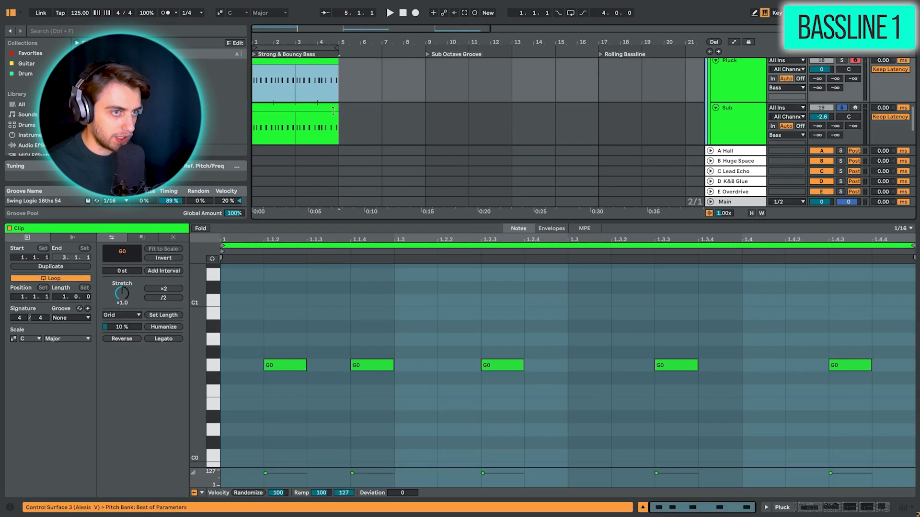
# Step: Play the bassline with the drums and lower the Not Kick group's volume to -3.9 dB
pyautogui.scroll(1, 294, 84)
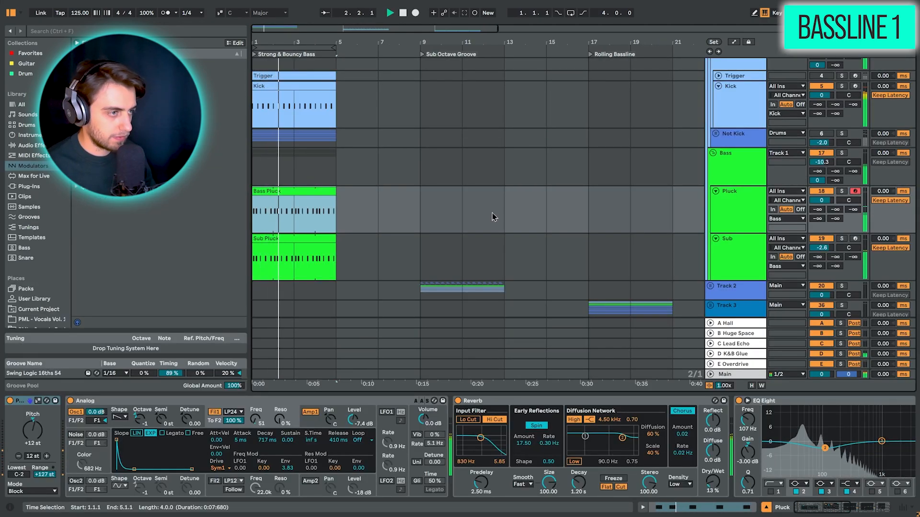
pyautogui.press('space')
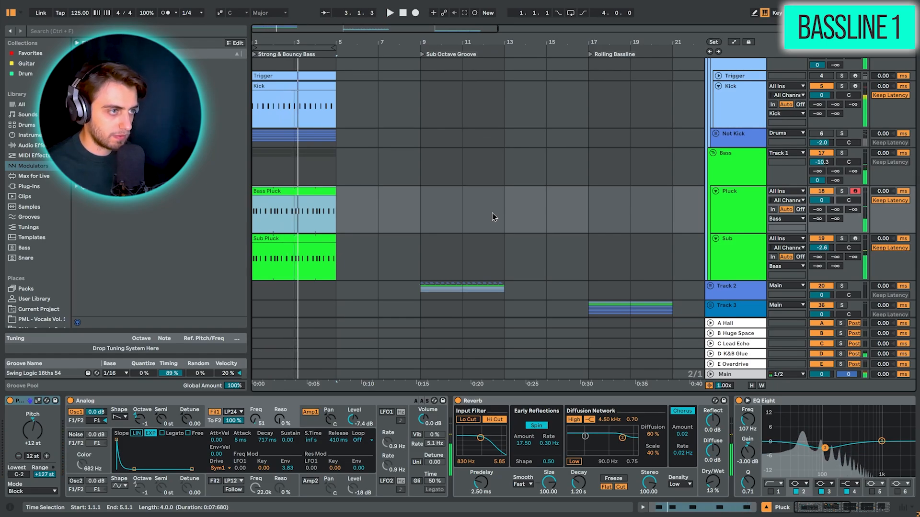
pyautogui.scroll(3, 563, 223)
pyautogui.scroll(-3, 566, 226)
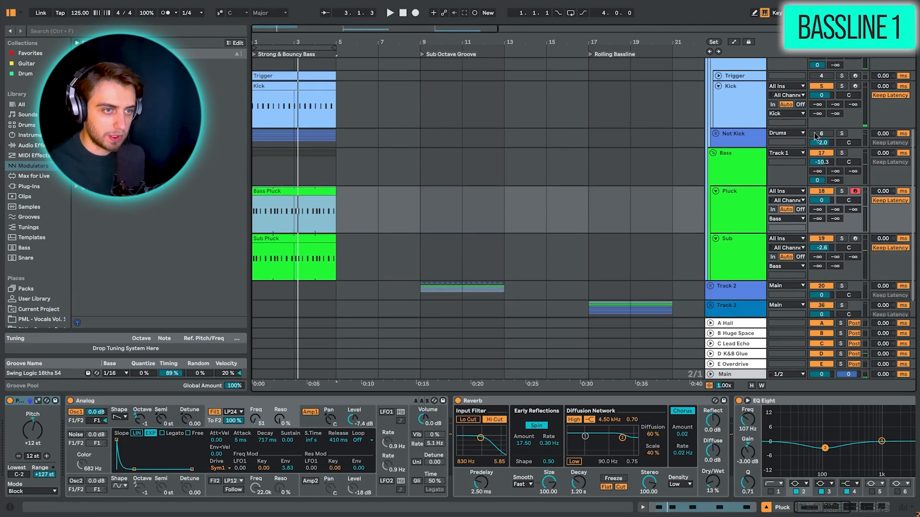
pyautogui.moveTo(821, 142); pyautogui.dragTo(821, 155)
pyautogui.press('space')
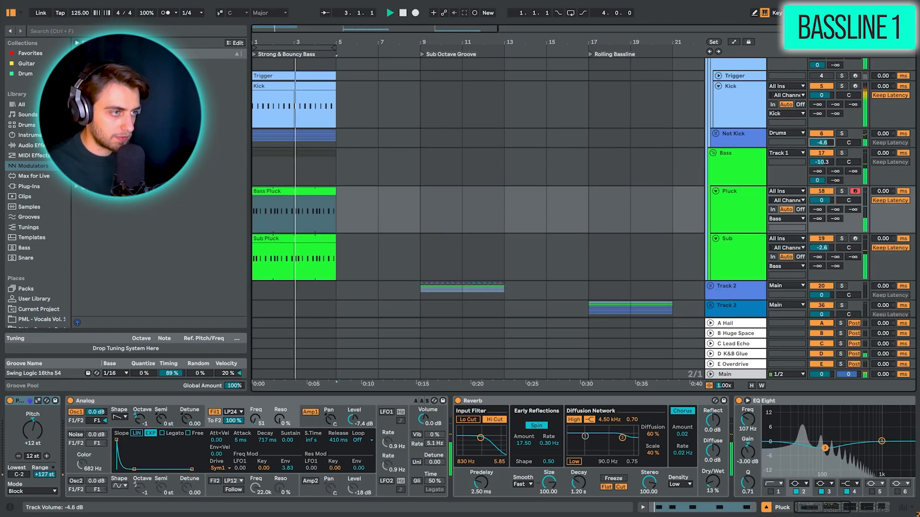
pyautogui.moveTo(821, 142); pyautogui.dragTo(823, 143)
pyautogui.press('space')
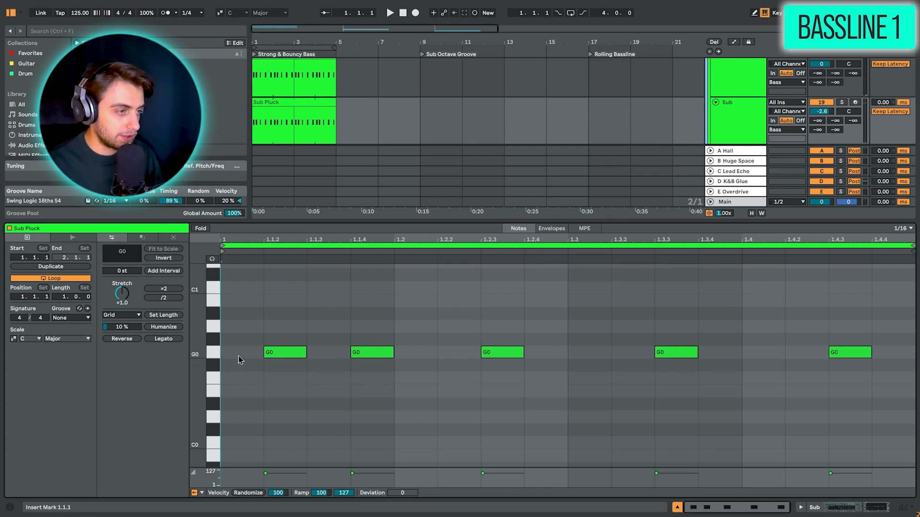
# Step: Try extra A#0 notes at 1.1.2 and 1.1.4 above the Sub pattern and remove them
pyautogui.press('b')
pyautogui.click(239, 355)
pyautogui.click(239, 355)
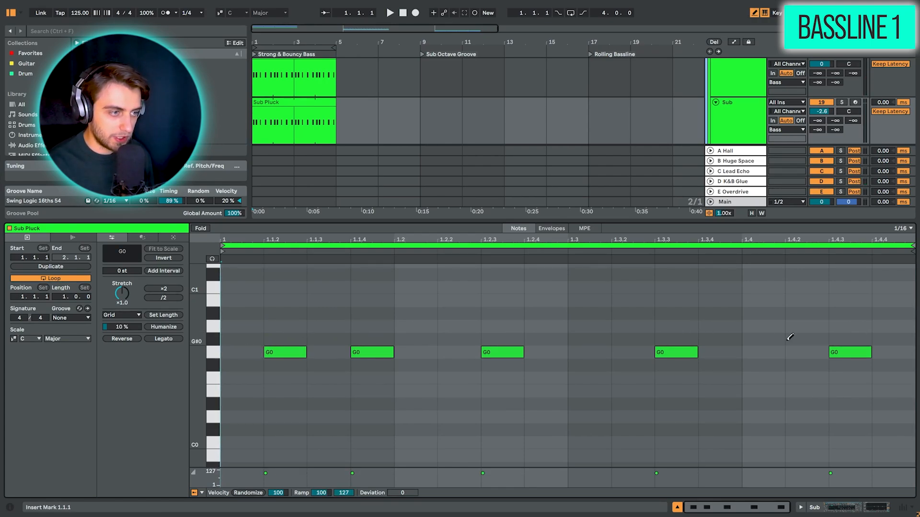
pyautogui.click(288, 311)
pyautogui.click(372, 313)
pyautogui.click(286, 310)
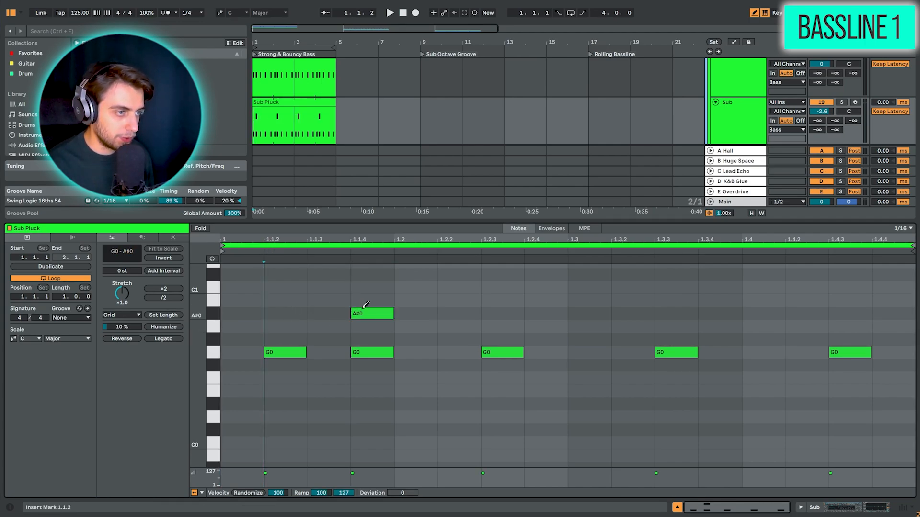
pyautogui.click(365, 312)
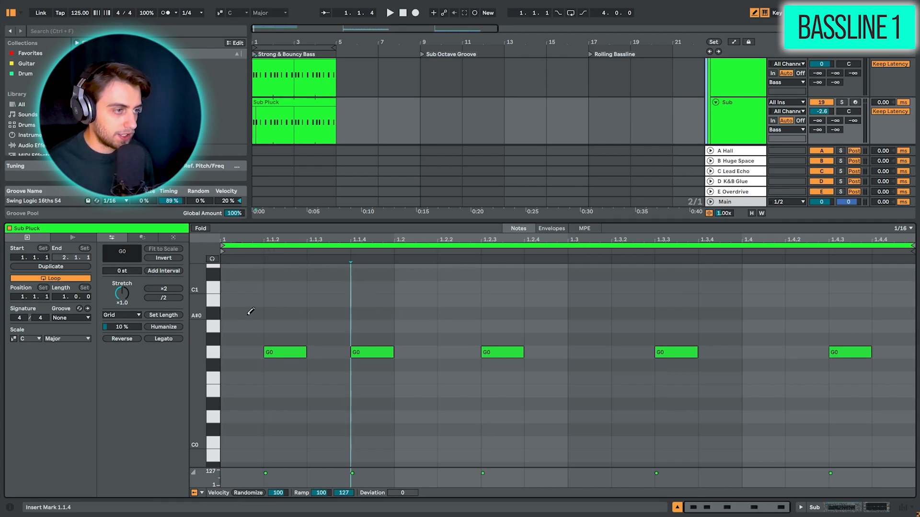
# Step: Sketch C1 notes on every beat of the Sub clip with three B0 sixteenths after each one
pyautogui.click(240, 287)
pyautogui.click(416, 287)
pyautogui.click(577, 287)
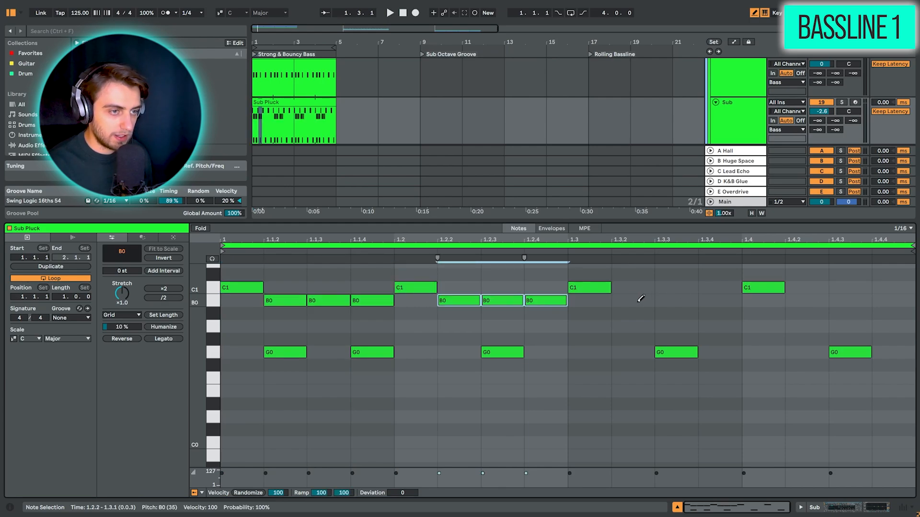
pyautogui.hotkey('ctrl', 'd')
pyautogui.hotkey('ctrl', 'd')
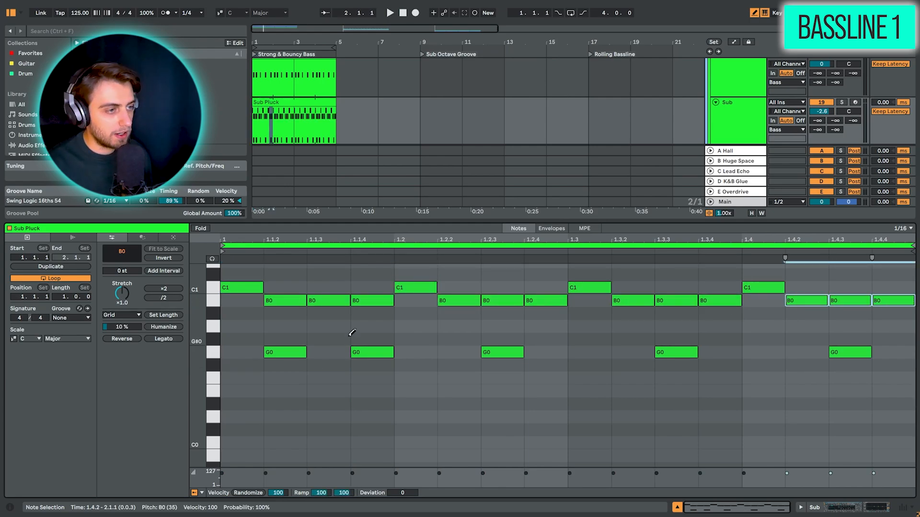
pyautogui.press('b')
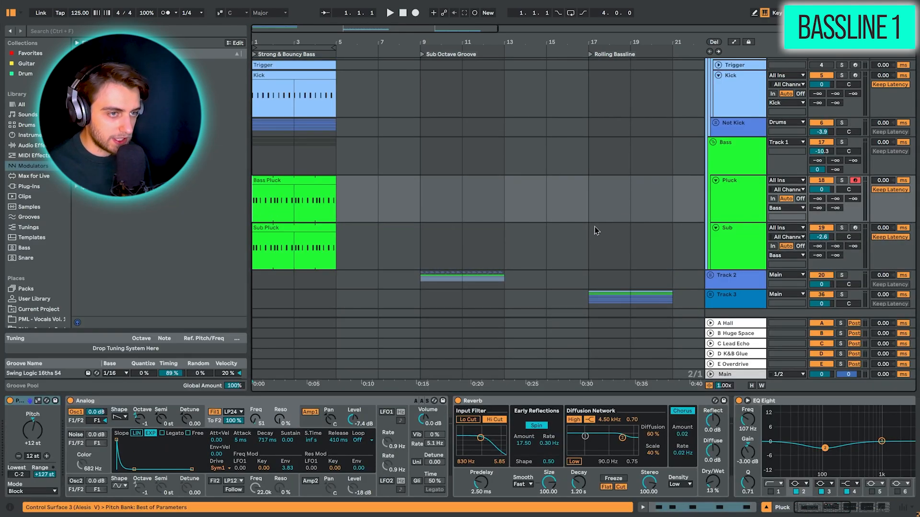
# Step: Examine the Sub synth's filter envelope settings and play the Sub track in solo
pyautogui.click(736, 261)
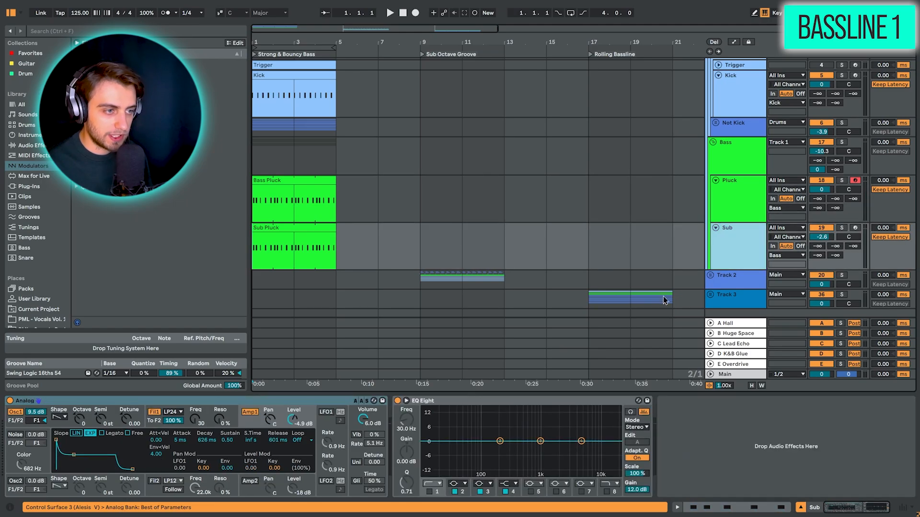
pyautogui.click(194, 428)
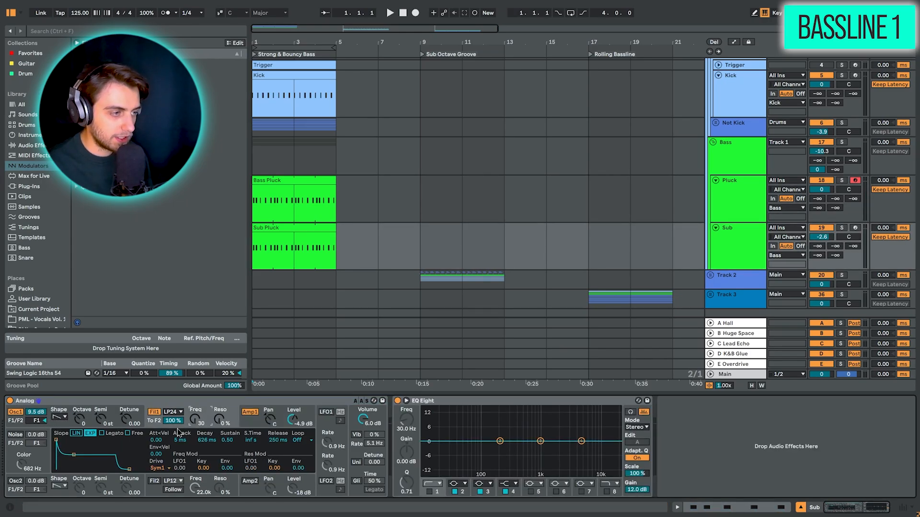
pyautogui.press('space')
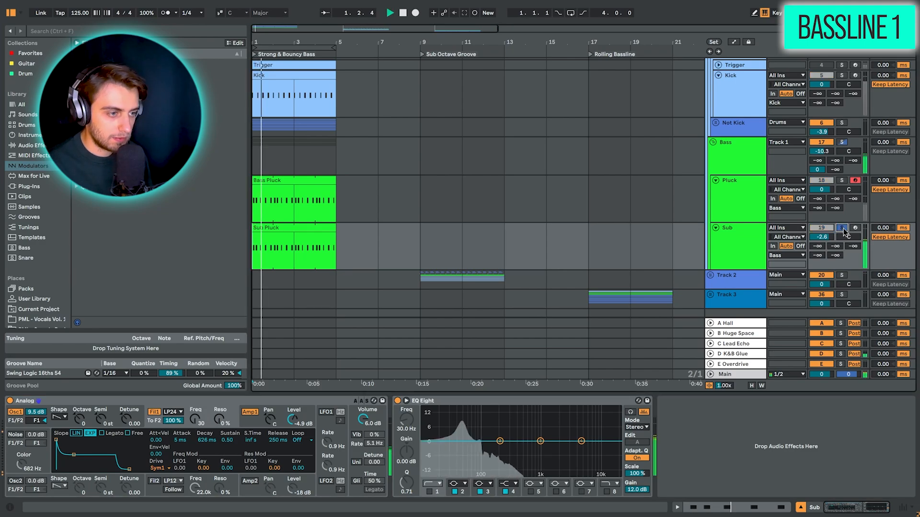
pyautogui.click(841, 228)
pyautogui.press('space')
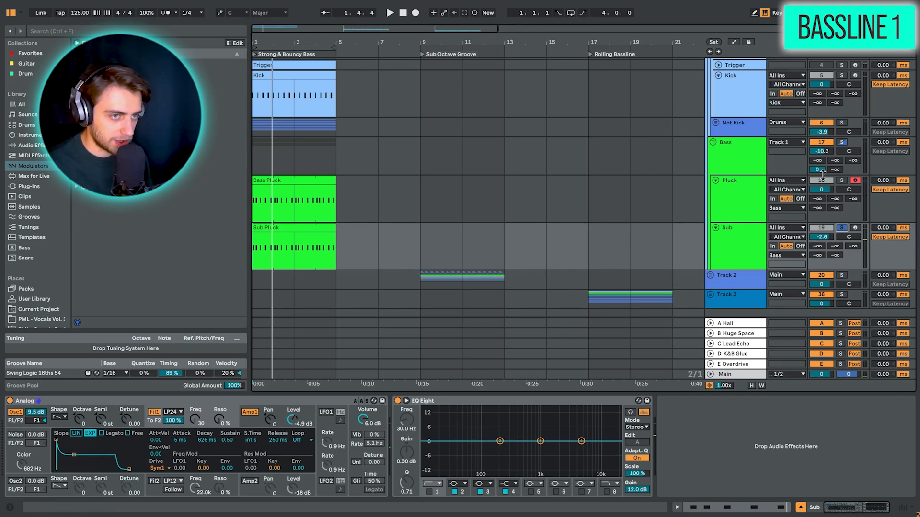
# Step: Examine the Pluck track's Analog, Reverb and EQ Eight devices and play the track in solo
pyautogui.click(288, 181)
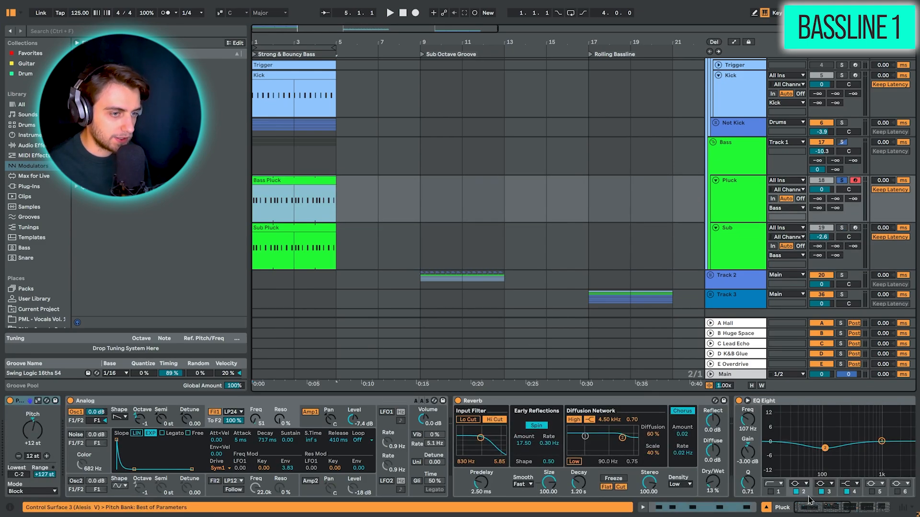
pyautogui.press('space')
pyautogui.moveTo(809, 507); pyautogui.dragTo(815, 506)
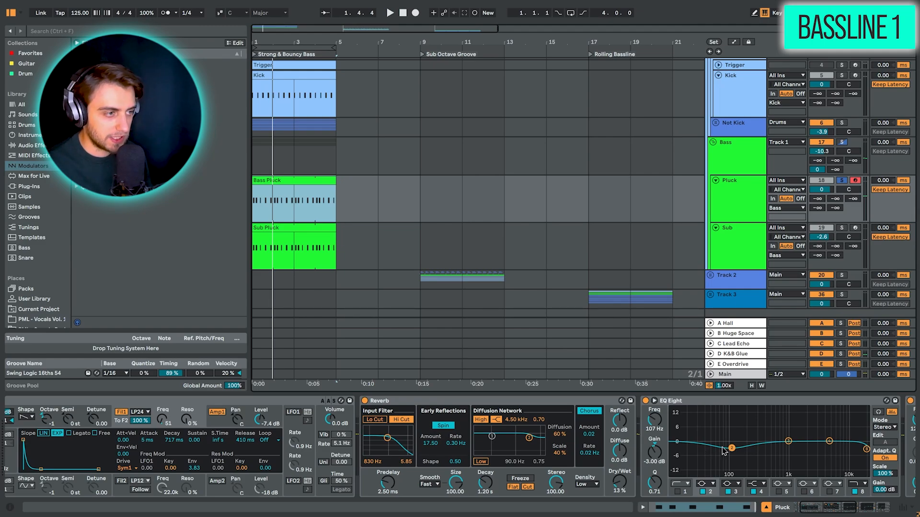
pyautogui.click(841, 180)
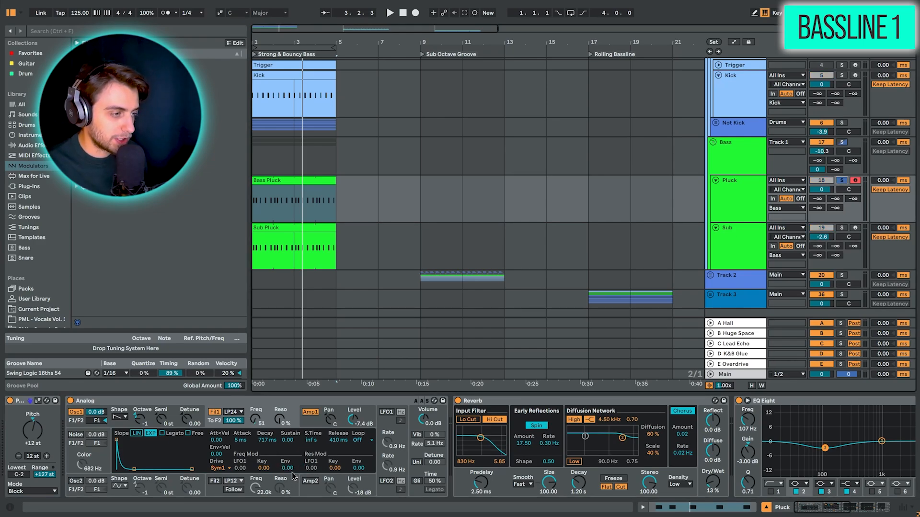
pyautogui.press('space')
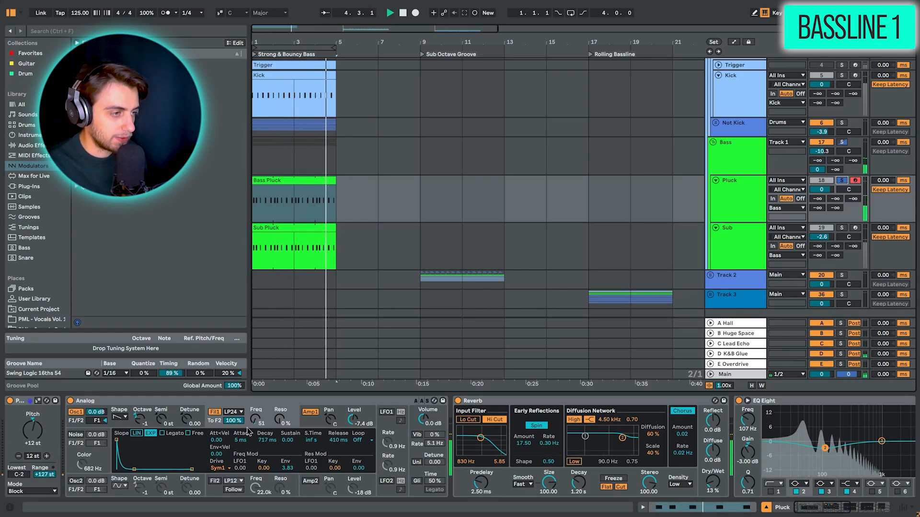
pyautogui.press('space')
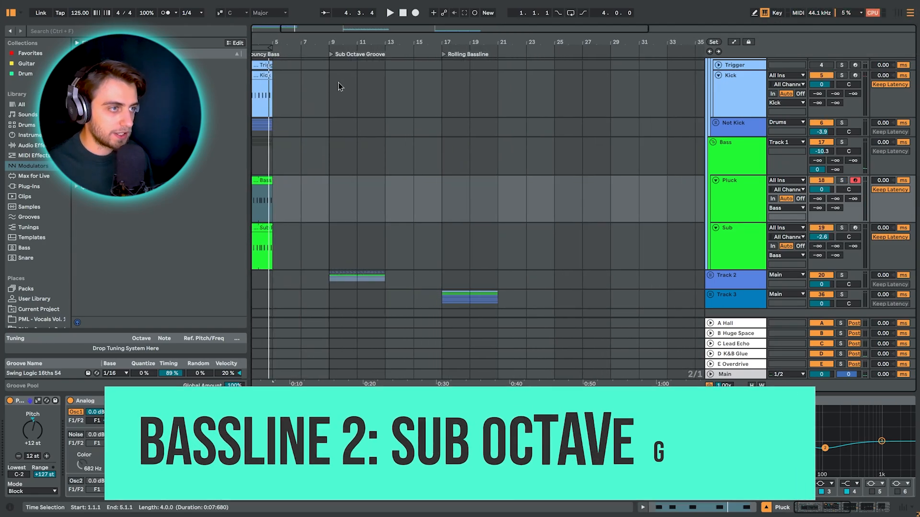
# Step: Loop bars 9 to 13 in the Sub Octave Groove section and delete the Sub track's existing clip there
pyautogui.moveTo(330, 93); pyautogui.dragTo(386, 99)
pyautogui.scroll(-2, 374, 200)
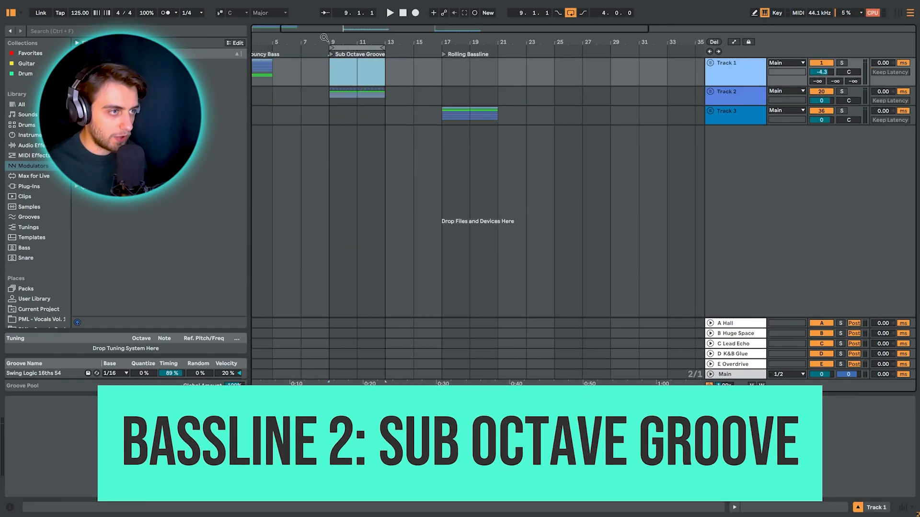
pyautogui.moveTo(324, 38); pyautogui.dragTo(325, 52)
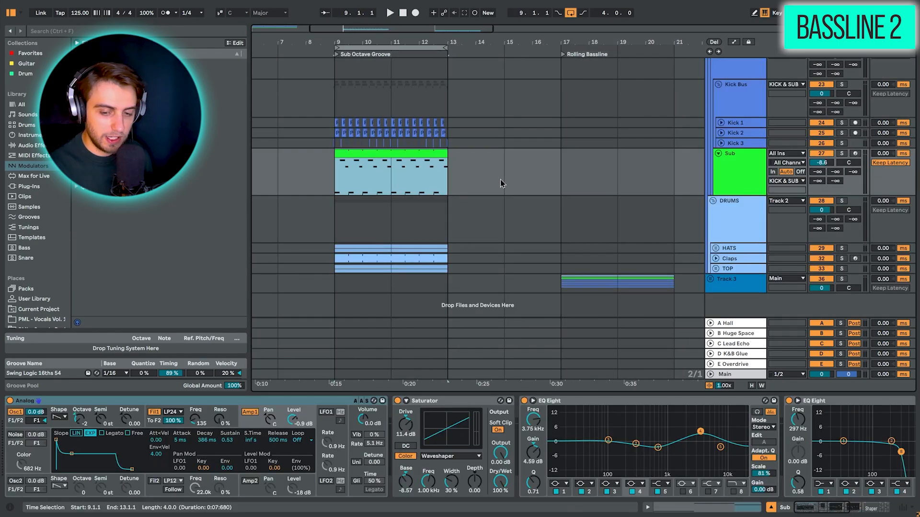
pyautogui.press('Delete')
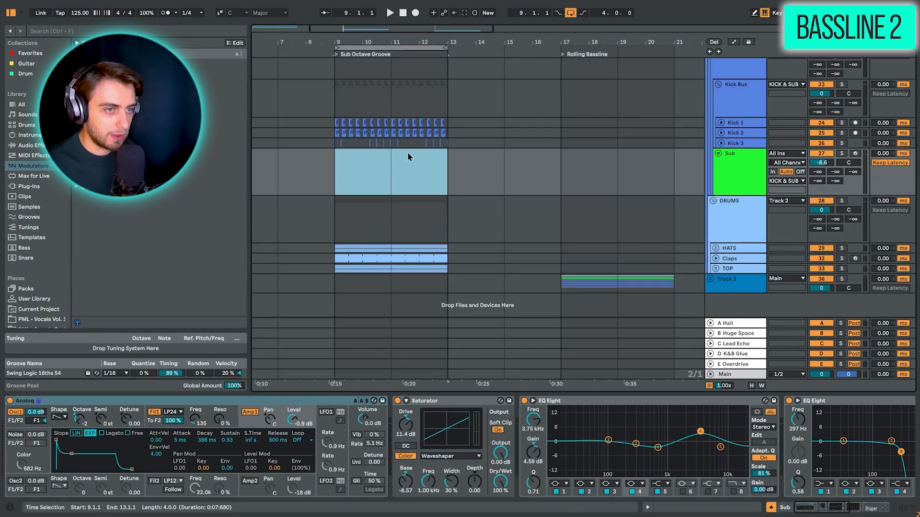
# Step: Set the arrangement to a fixed 1/8 grid
pyautogui.click(344, 173)
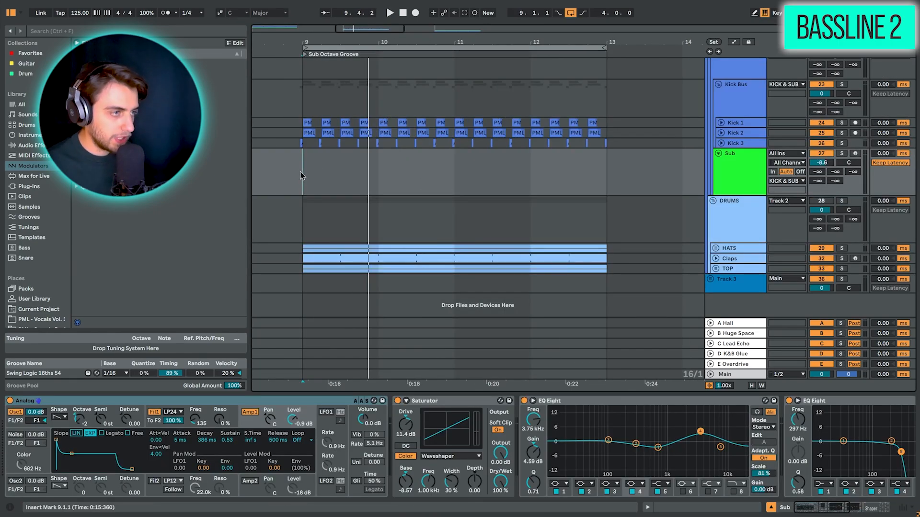
pyautogui.rightClick(301, 175)
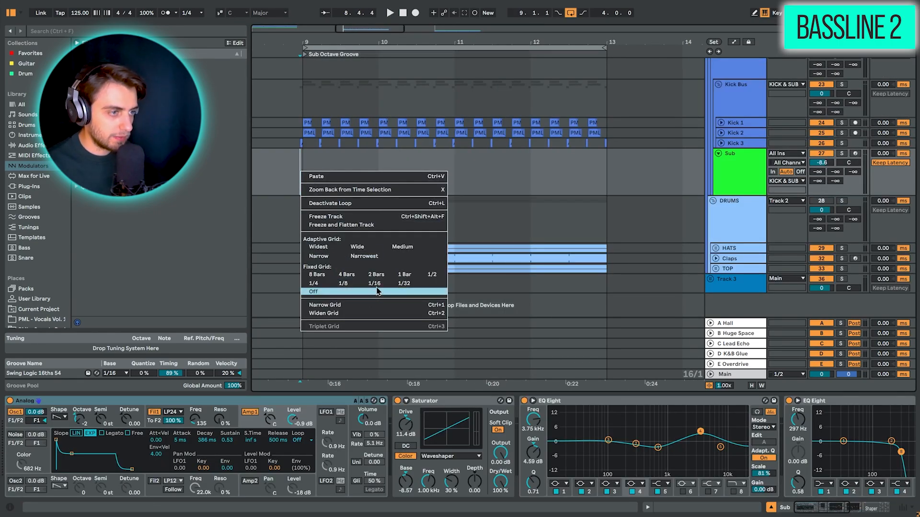
pyautogui.click(366, 286)
pyautogui.rightClick(321, 183)
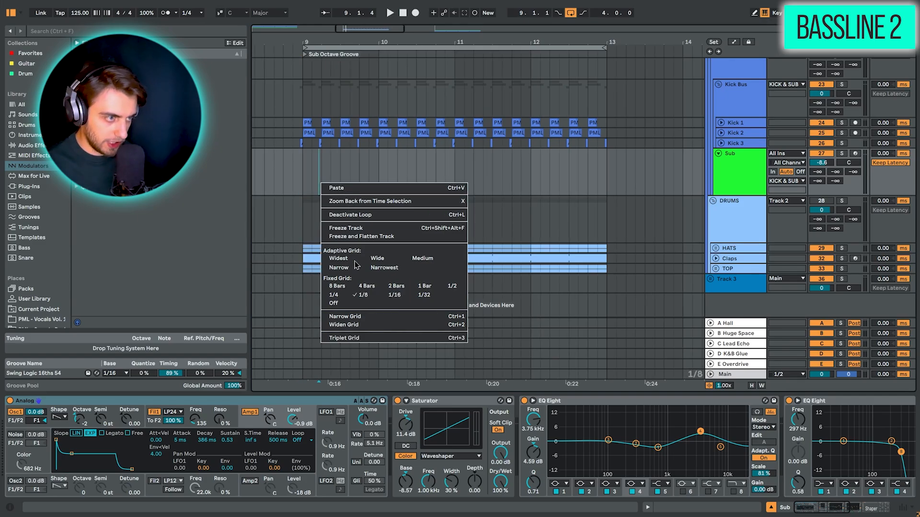
pyautogui.click(360, 294)
pyautogui.scroll(3, 321, 163)
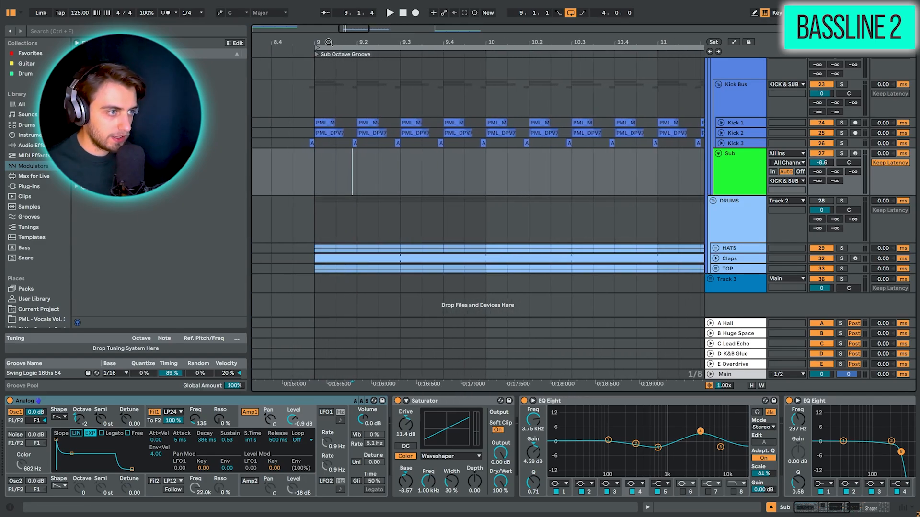
# Step: Insert an empty MIDI clip from 9.1.1 to 9.3.1 on the Sub track and open it for note editing
pyautogui.moveTo(318, 172); pyautogui.dragTo(396, 172)
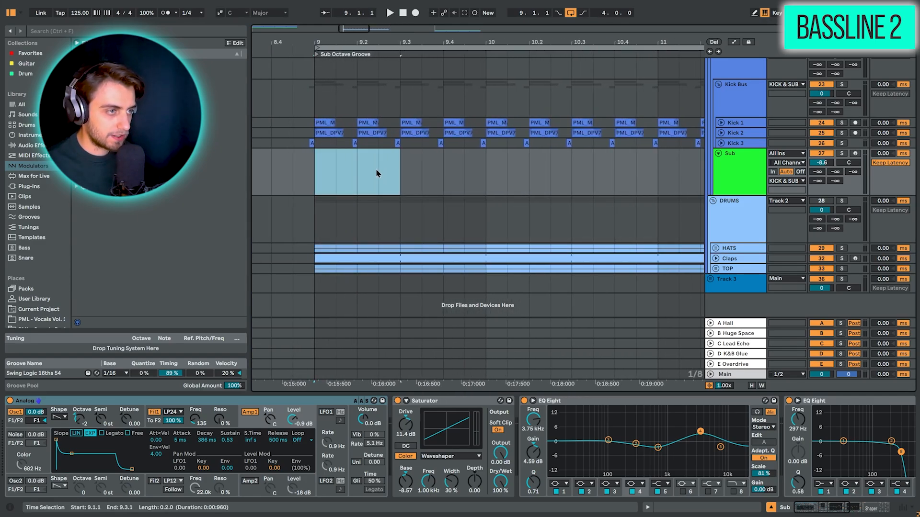
pyautogui.rightClick(375, 171)
pyautogui.click(419, 350)
pyautogui.rightClick(372, 166)
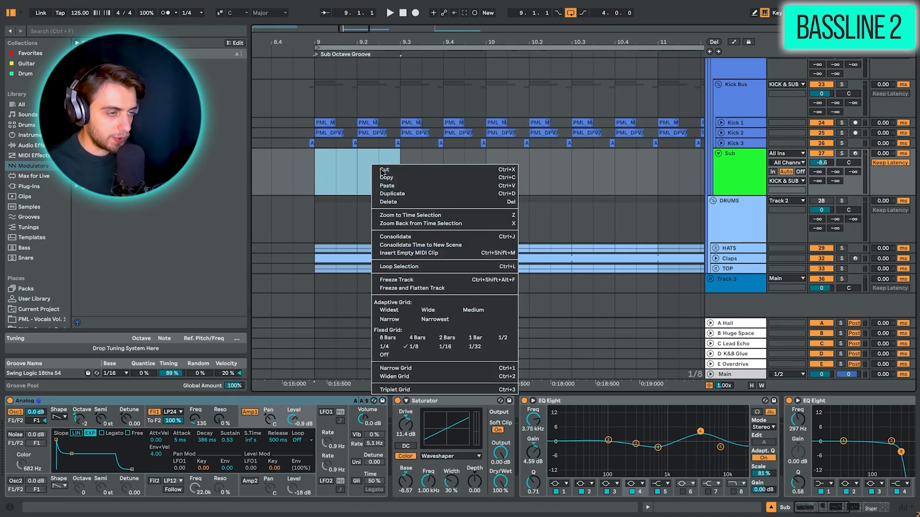
pyautogui.click(412, 254)
pyautogui.scroll(3, 359, 269)
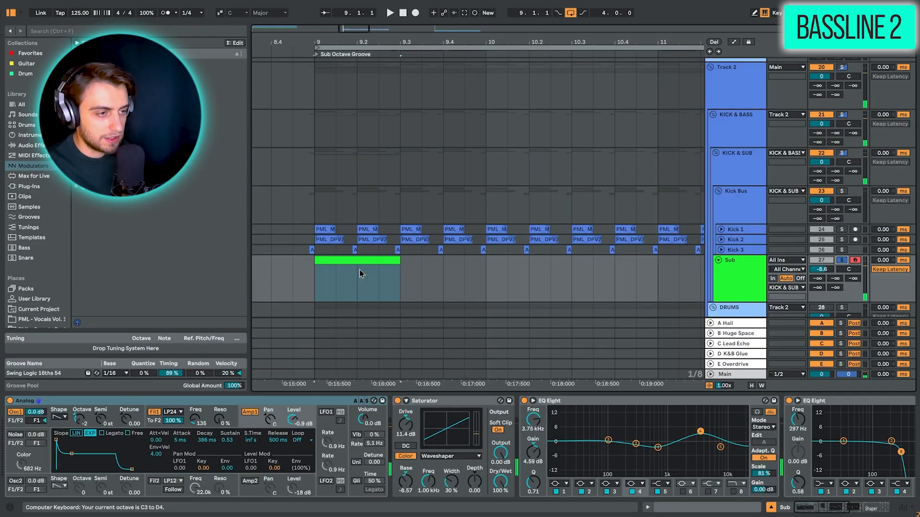
pyautogui.press('x')
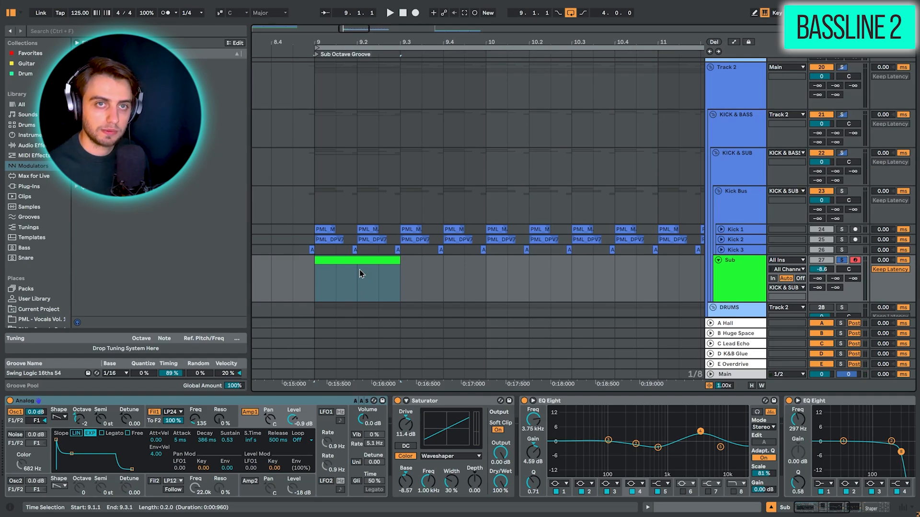
pyautogui.hotkey('ctrl', 'shift', 'm')
pyautogui.doubleClick(359, 269)
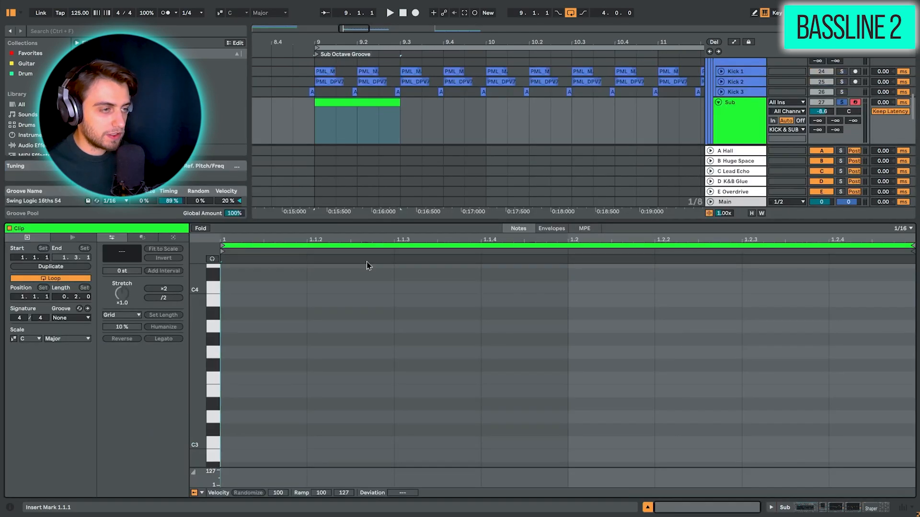
# Step: Add an E2 note at the start of the Sub clip and extend it to 1.1.4
pyautogui.moveTo(197, 437); pyautogui.dragTo(161, 393)
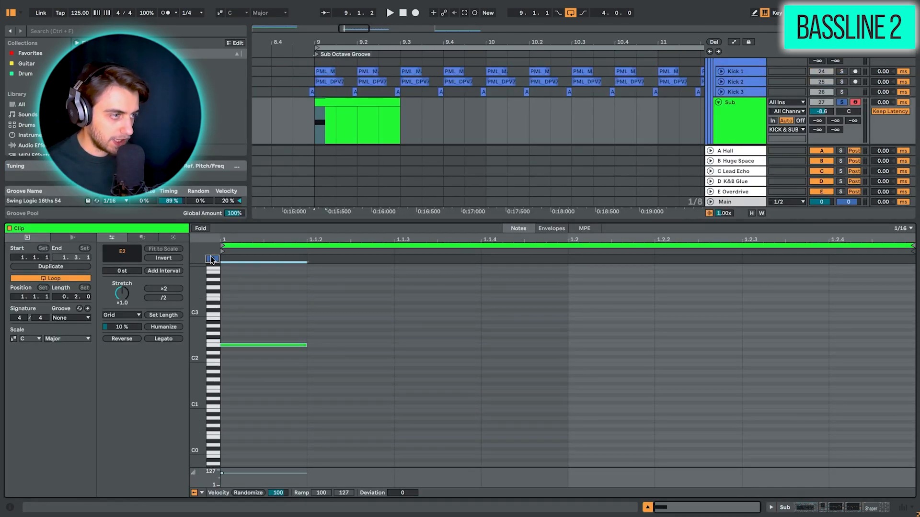
pyautogui.moveTo(251, 299); pyautogui.dragTo(277, 422)
pyautogui.moveTo(306, 345); pyautogui.dragTo(436, 394)
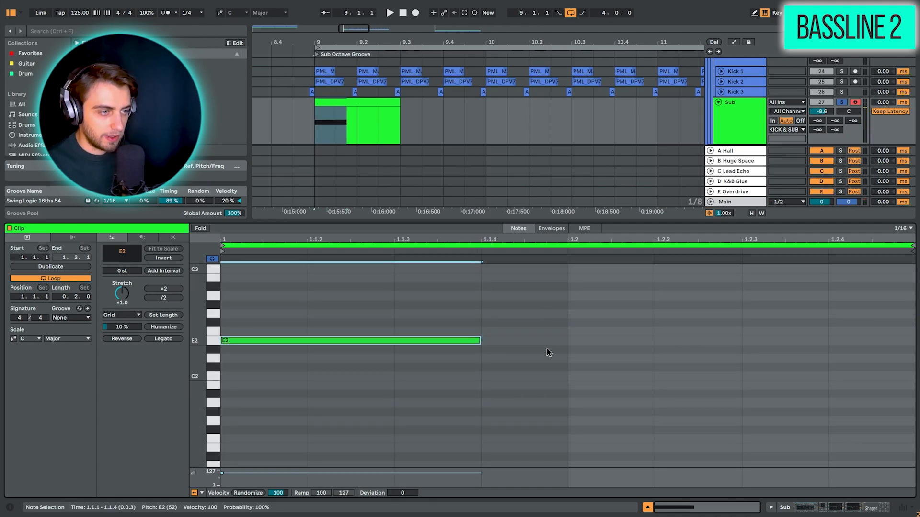
# Step: Duplicate the E2 note to 1.1.4 and transpose the copy up to G3
pyautogui.hotkey('ctrl', 'd')
pyautogui.hotkey('shift', 'Up')
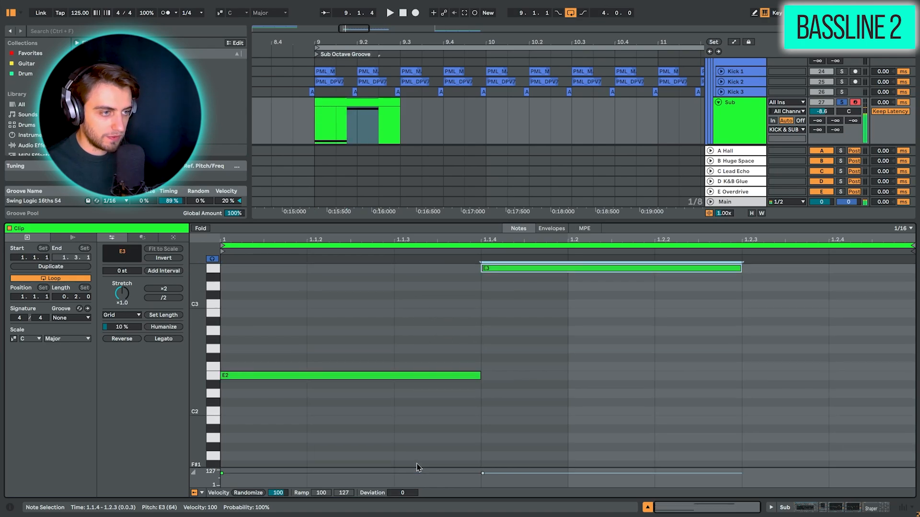
pyautogui.scroll(2, 564, 318)
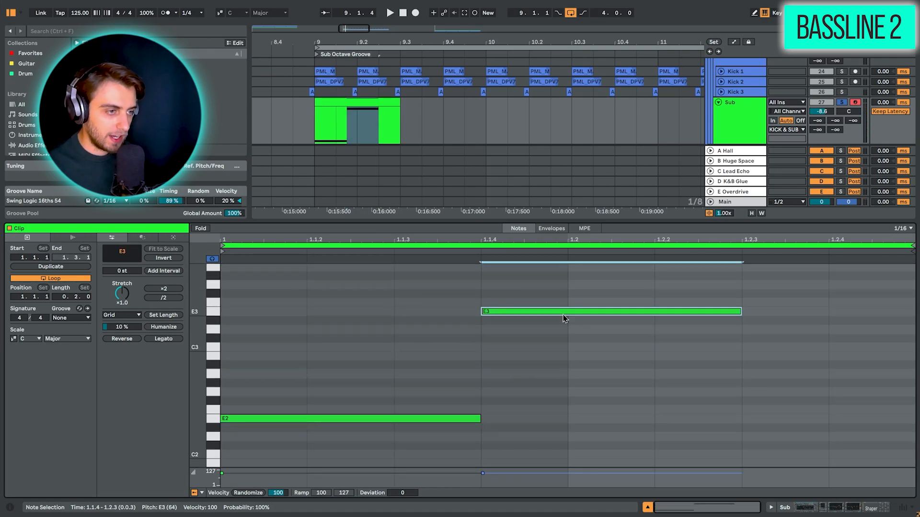
pyautogui.press('Up')
pyautogui.press('Up')
pyautogui.press('Up')
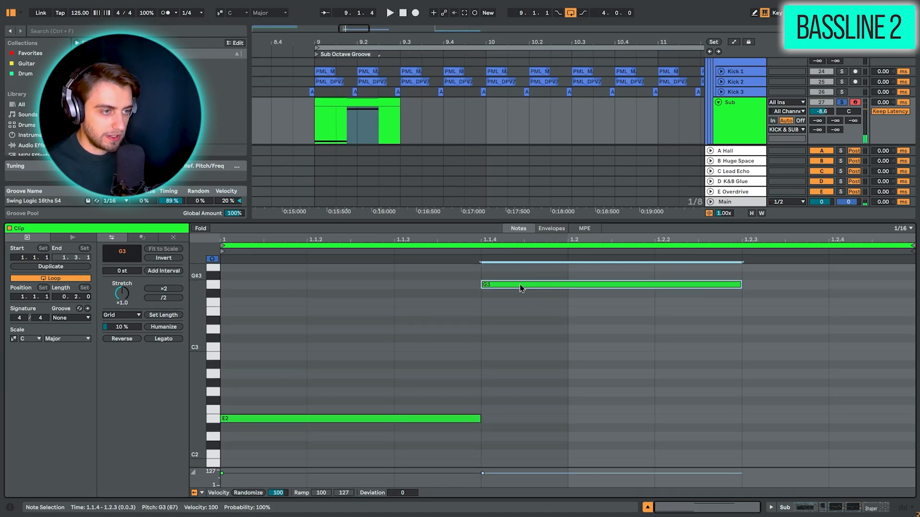
# Step: Draw an E3 note at 1.2.3 and lengthen it to the end of the clip
pyautogui.press('b')
pyautogui.click(764, 309)
pyautogui.click(765, 311)
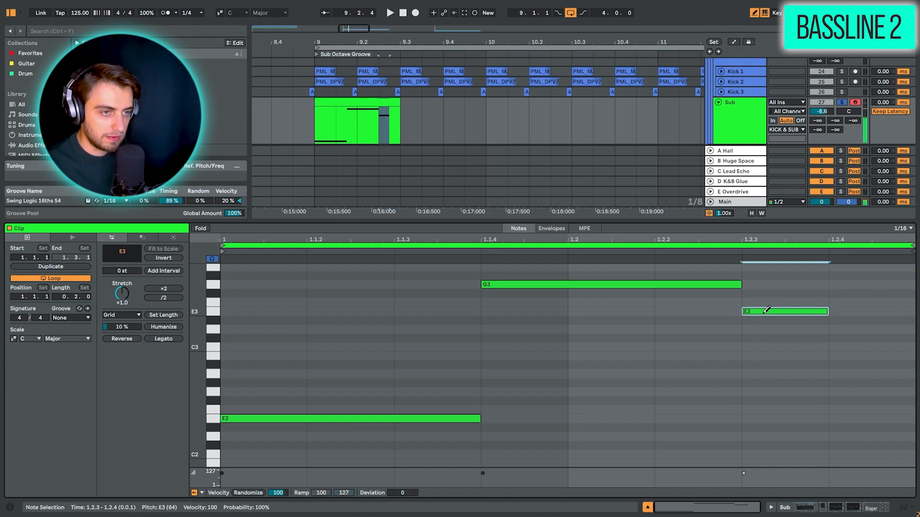
pyautogui.press('b')
pyautogui.moveTo(826, 312); pyautogui.dragTo(914, 316)
# Step: Play the new Sub pattern in solo from the start of the clip
pyautogui.click(358, 102)
pyautogui.press('space')
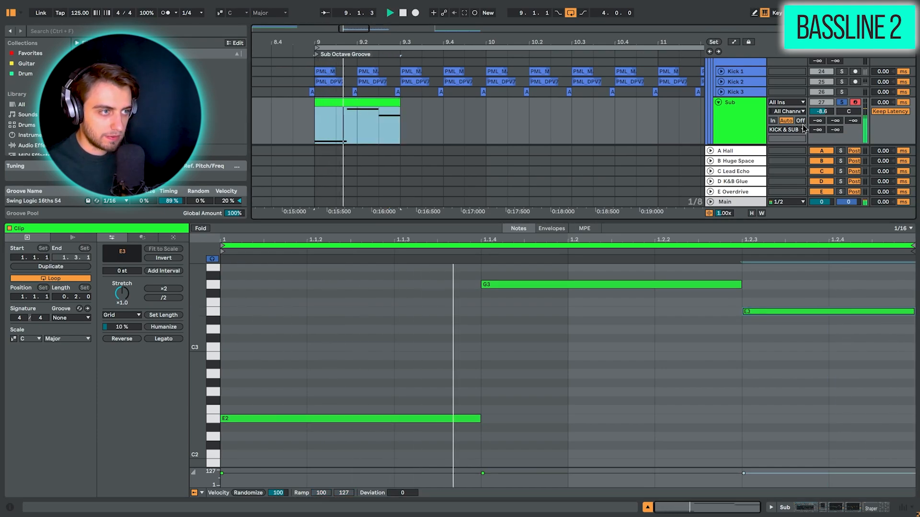
pyautogui.press('space')
pyautogui.click(411, 303)
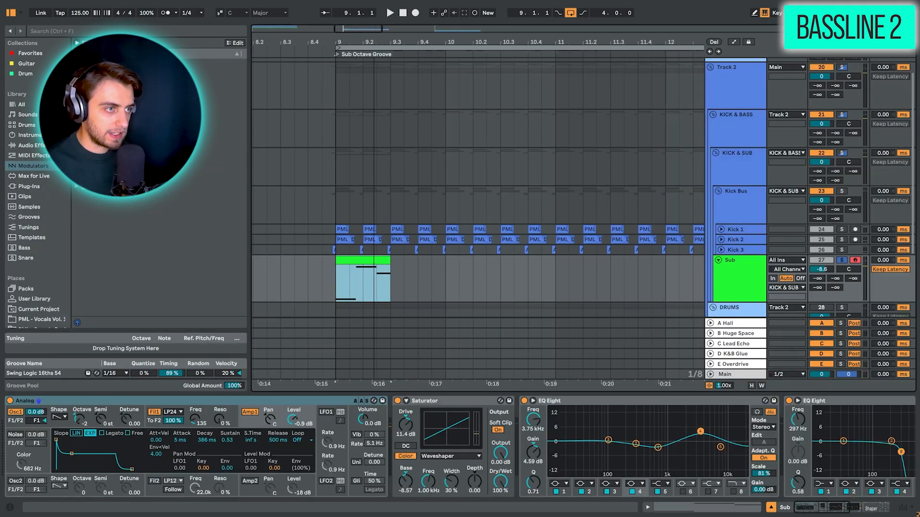
# Step: Extend the looped two-beat Sub clip to 13.1.1 and play it together with the kicks
pyautogui.moveTo(374, 42); pyautogui.dragTo(347, 24)
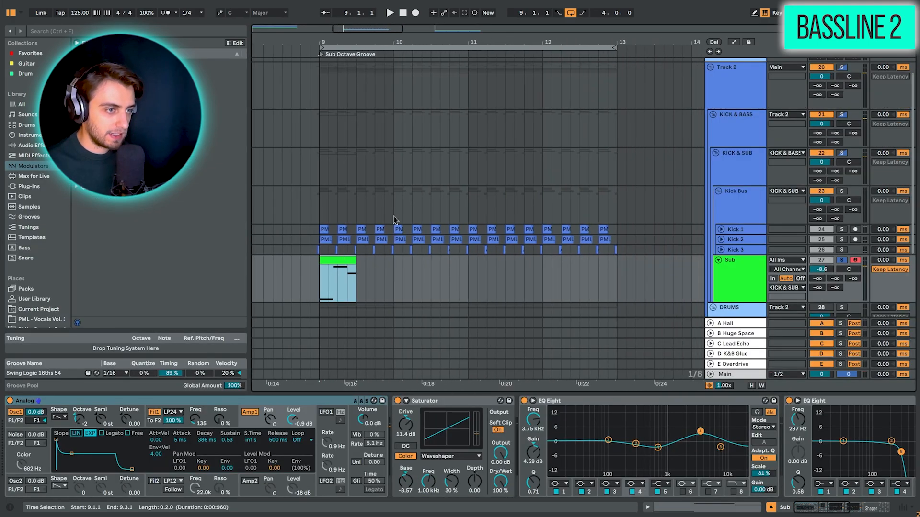
pyautogui.moveTo(358, 263); pyautogui.dragTo(573, 268)
pyautogui.press('space')
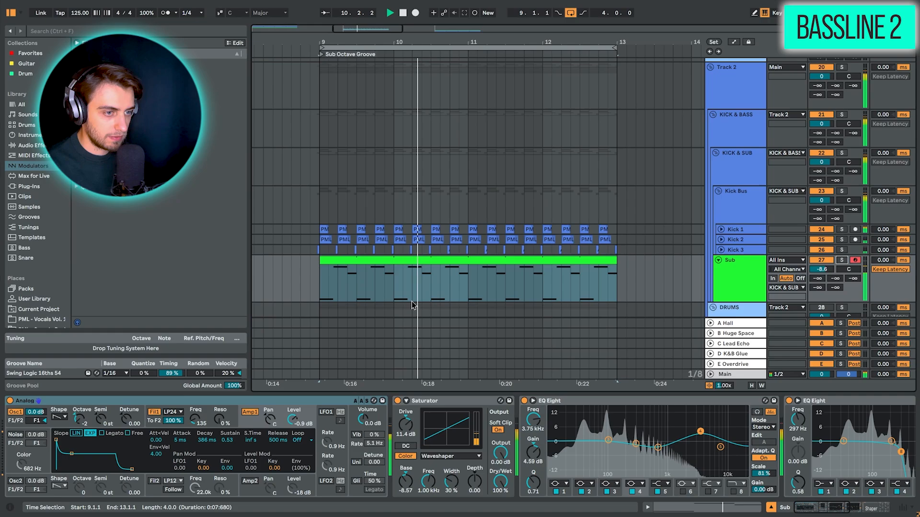
pyautogui.press('space')
pyautogui.hscroll(10, 566, 451)
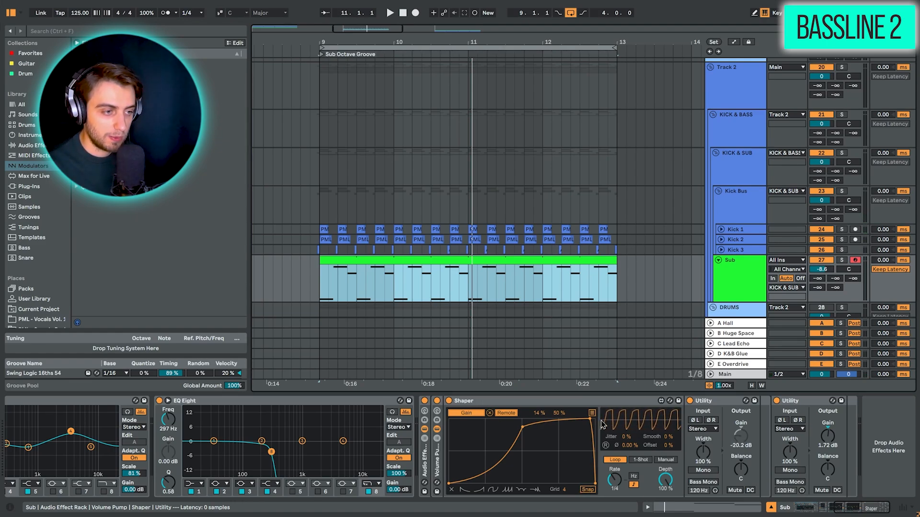
# Step: Reopen the extended Sub clip and check its G3 and E3 notes
pyautogui.click(340, 258)
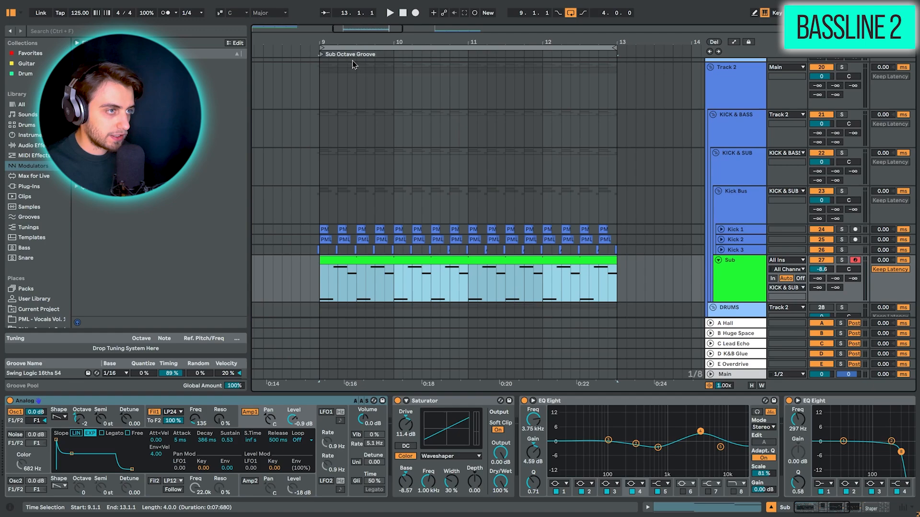
pyautogui.moveTo(338, 42); pyautogui.dragTo(329, 79)
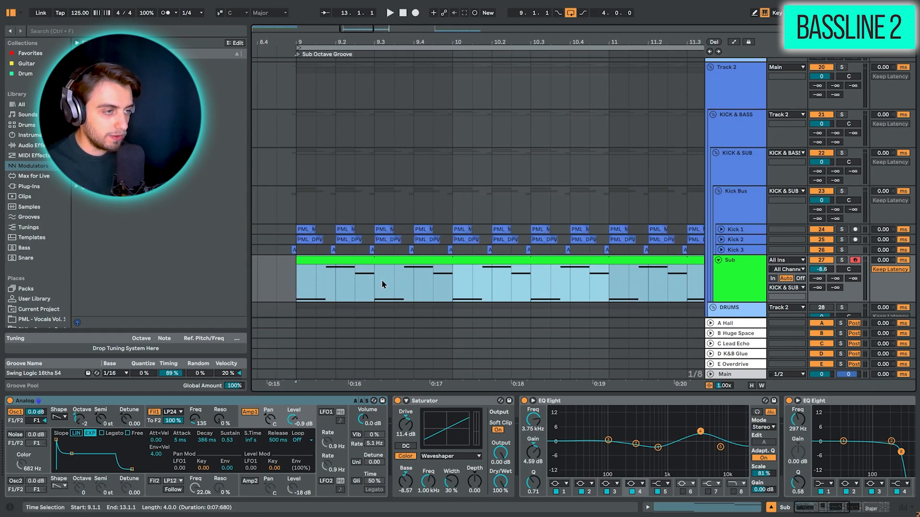
pyautogui.doubleClick(360, 300)
pyautogui.click(472, 343)
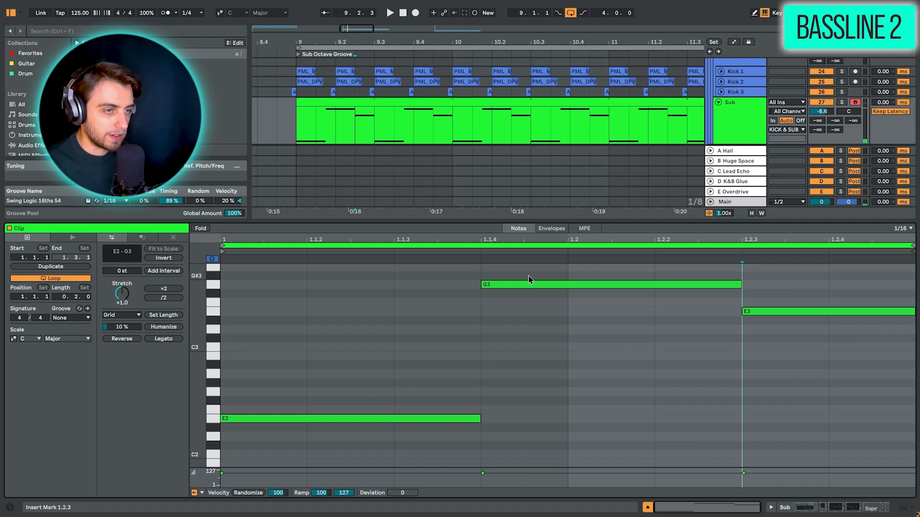
pyautogui.click(738, 285)
pyautogui.click(749, 312)
# Step: Turn on the clip's scale, set it to E Minor and show only the scale's notes in the editor
pyautogui.click(14, 339)
pyautogui.click(30, 339)
pyautogui.click(33, 380)
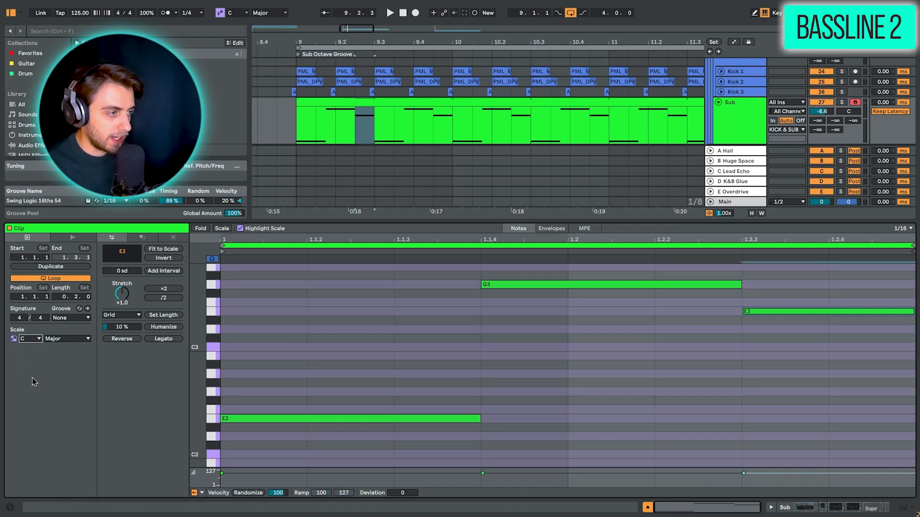
pyautogui.click(55, 339)
pyautogui.click(53, 64)
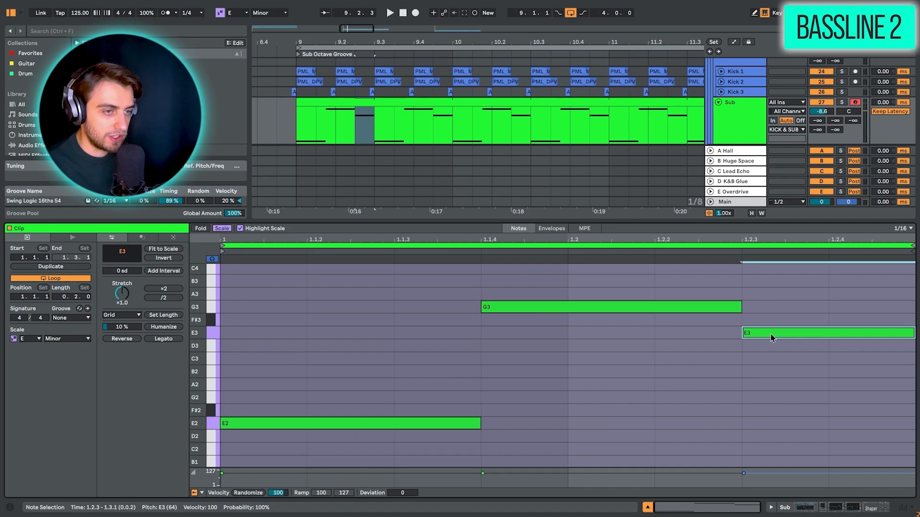
# Step: Show the Sub track's devices and open the filter 1 envelope settings in Analog
pyautogui.hotkey('alt', 'Left')
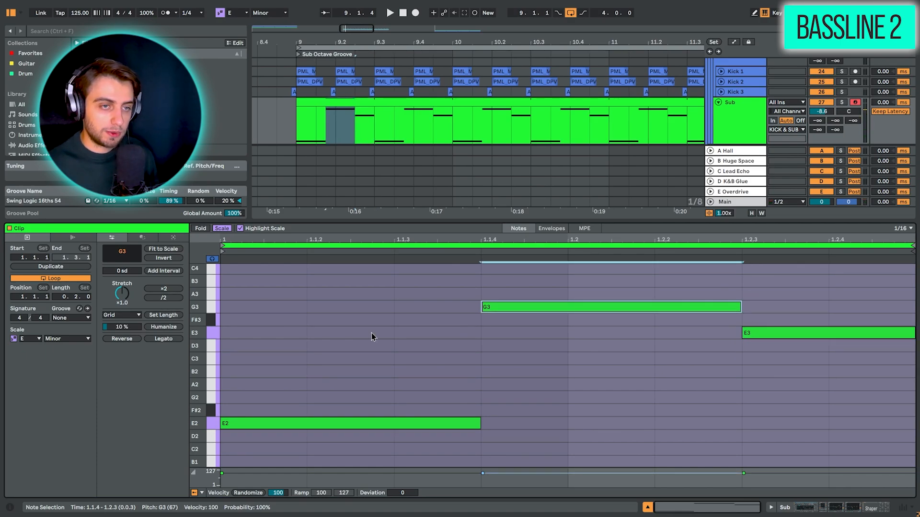
pyautogui.hotkey('shift', 'Tab')
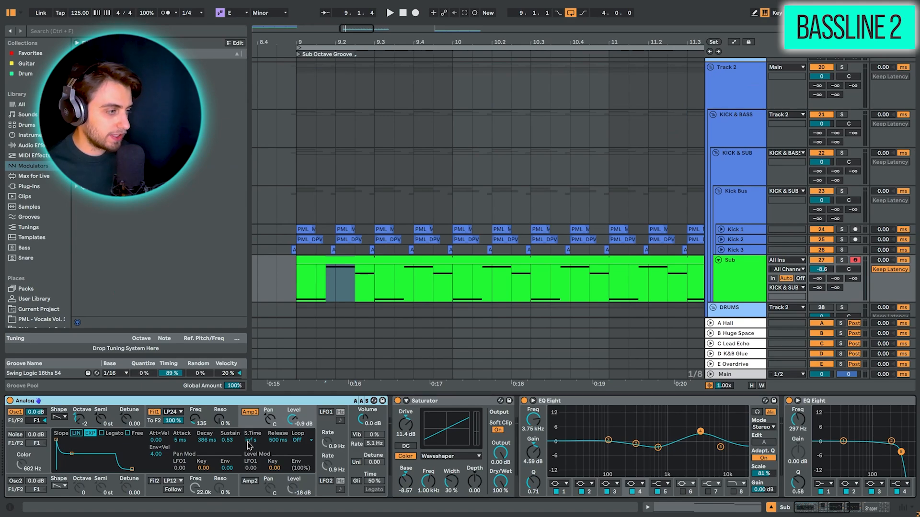
pyautogui.click(201, 424)
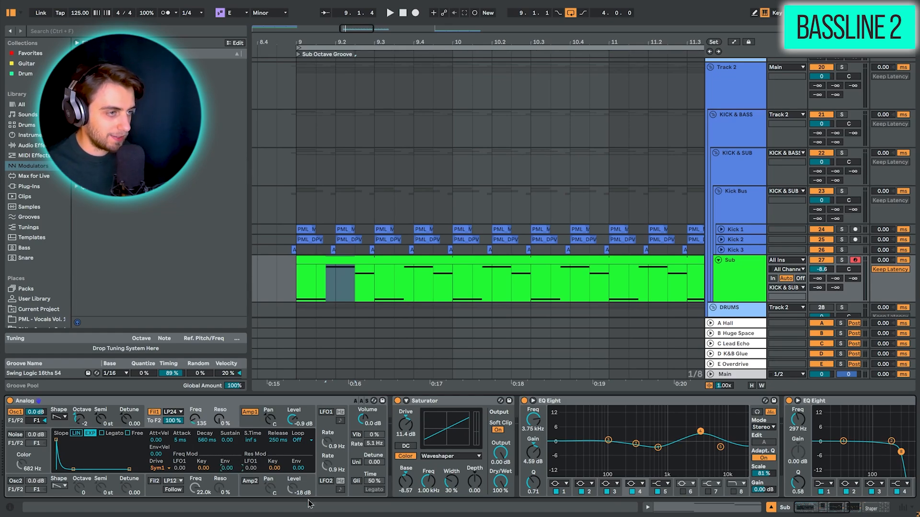
# Step: Solo the Sub track and play its clip while raising the frequency envelope amount of Analog's first filter
pyautogui.click(841, 260)
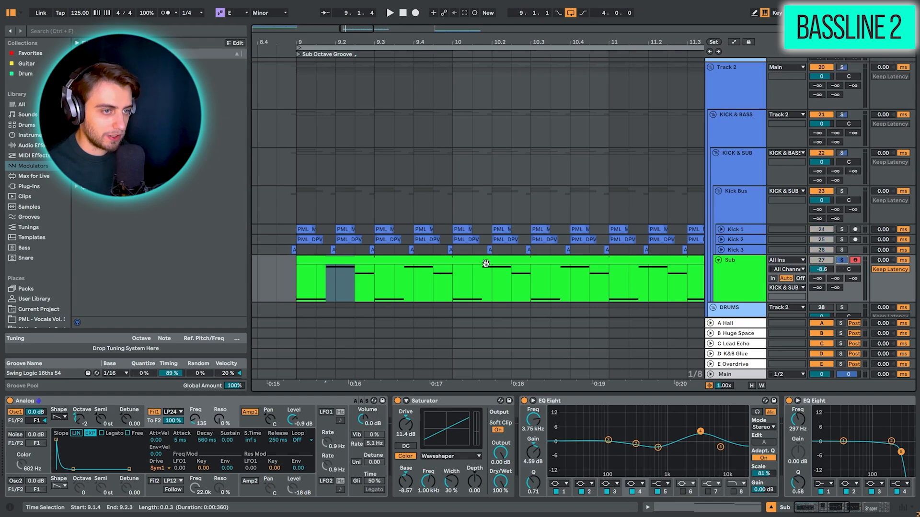
pyautogui.click(327, 259)
pyautogui.press('space')
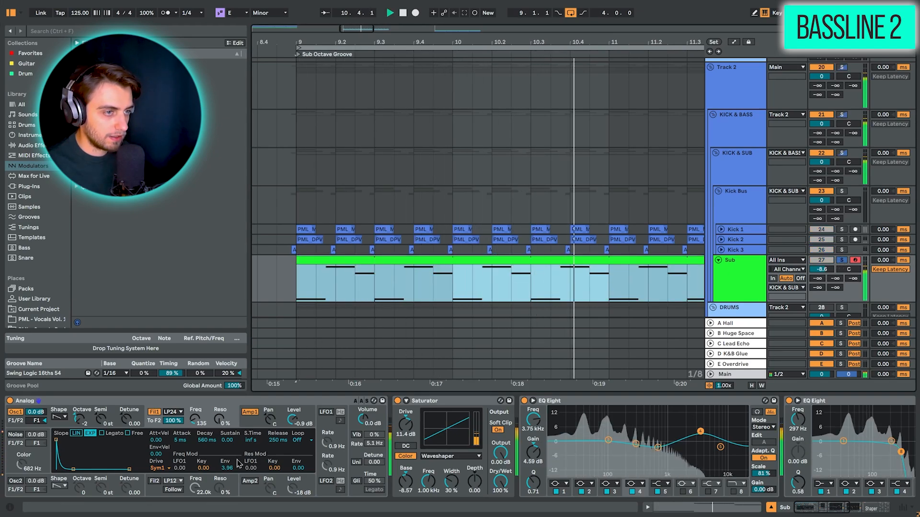
pyautogui.press('space')
pyautogui.press('space')
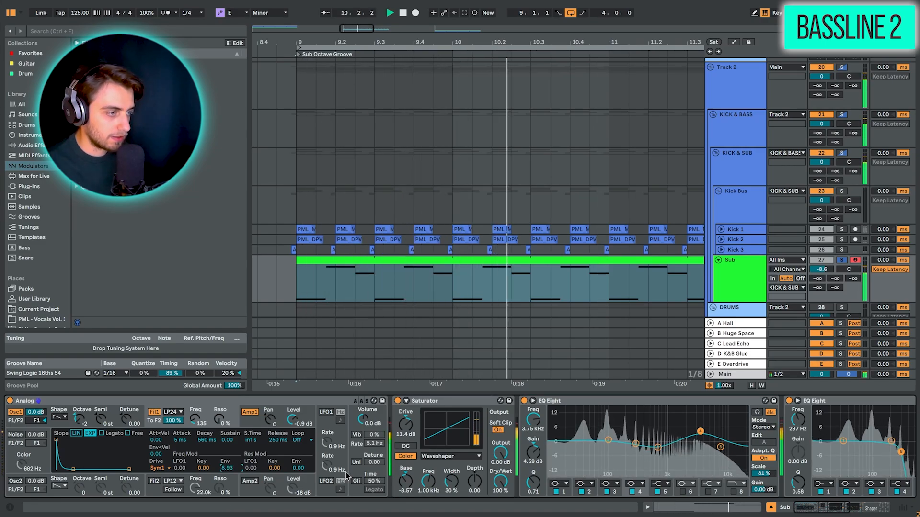
pyautogui.press('space')
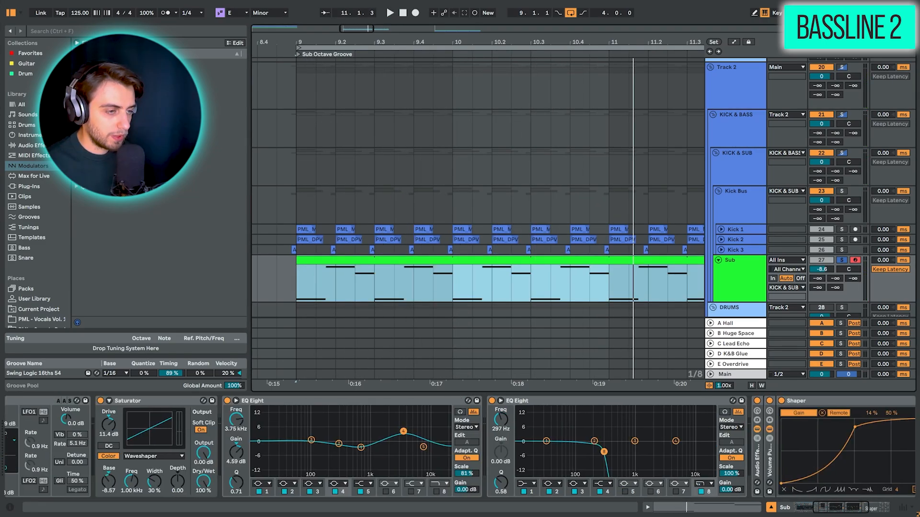
# Step: Try opening the second EQ Eight's low-pass up to 22 kHz during soloed playback and undo the change
pyautogui.hscroll(-1, 623, 443)
pyautogui.click(612, 453)
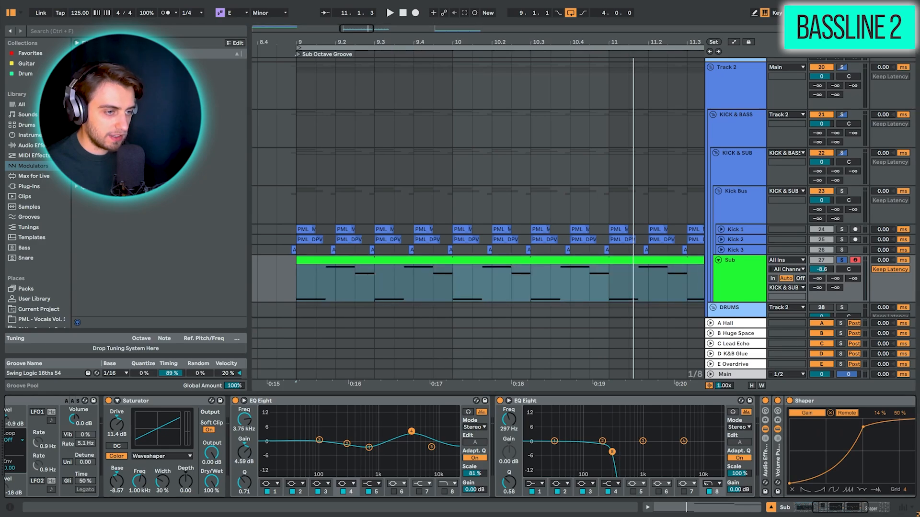
pyautogui.press('space')
pyautogui.press('space')
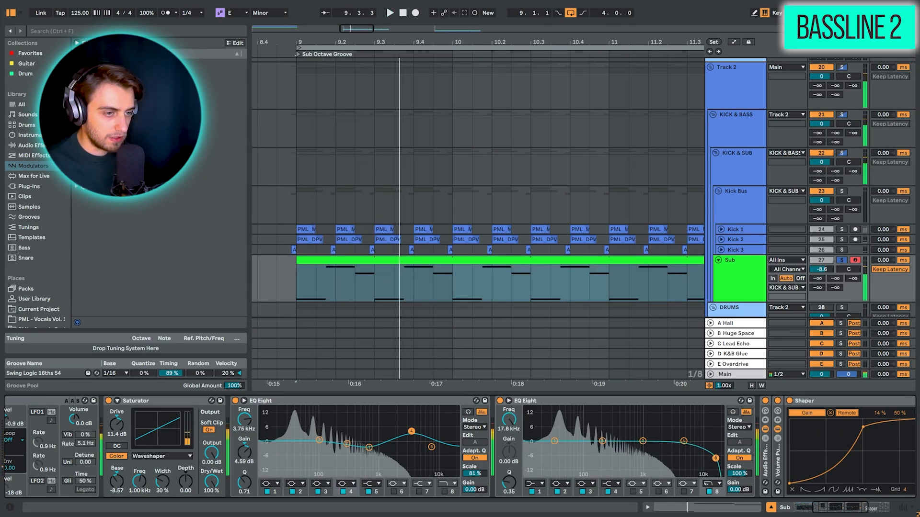
pyautogui.moveTo(713, 458); pyautogui.dragTo(720, 455)
pyautogui.press('space')
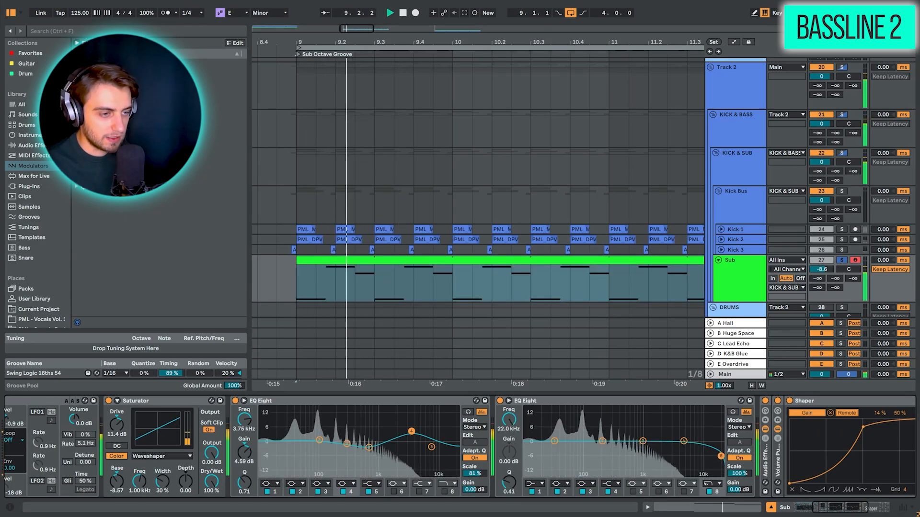
pyautogui.hotkey('ctrl', 'z')
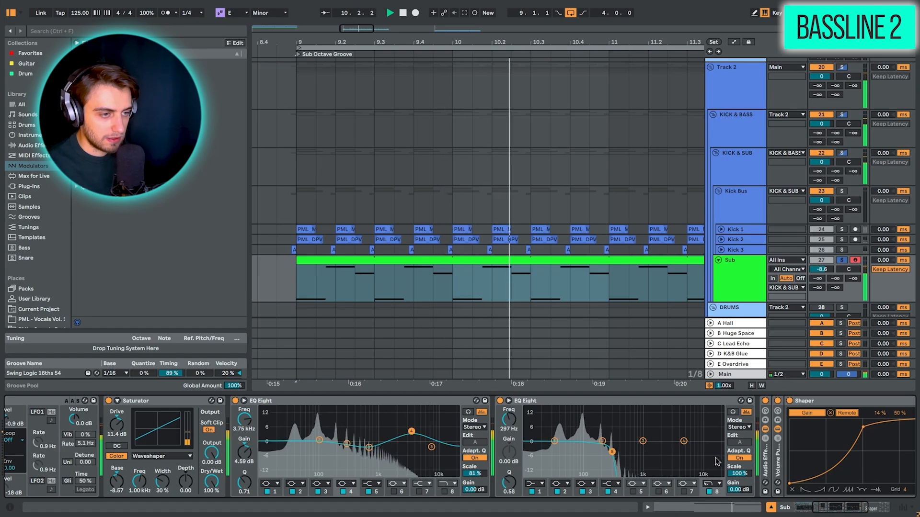
# Step: Unsolo the Sub and play it with the kicks while lowering the second EQ Eight's high-cut to about 303 Hz
pyautogui.press('space')
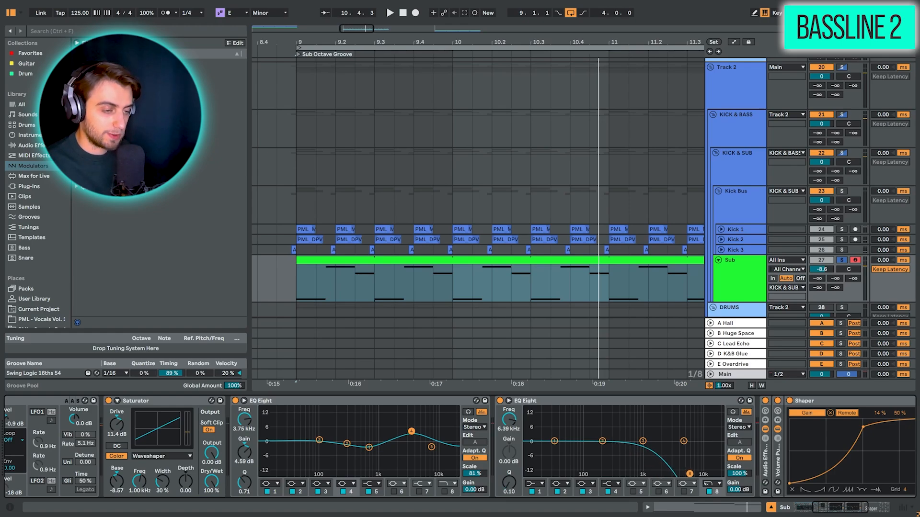
pyautogui.press('space')
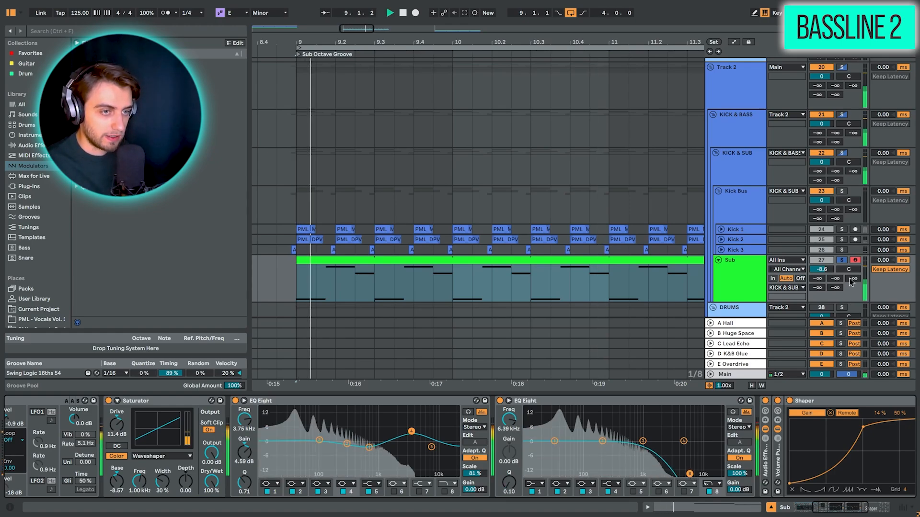
pyautogui.click(842, 260)
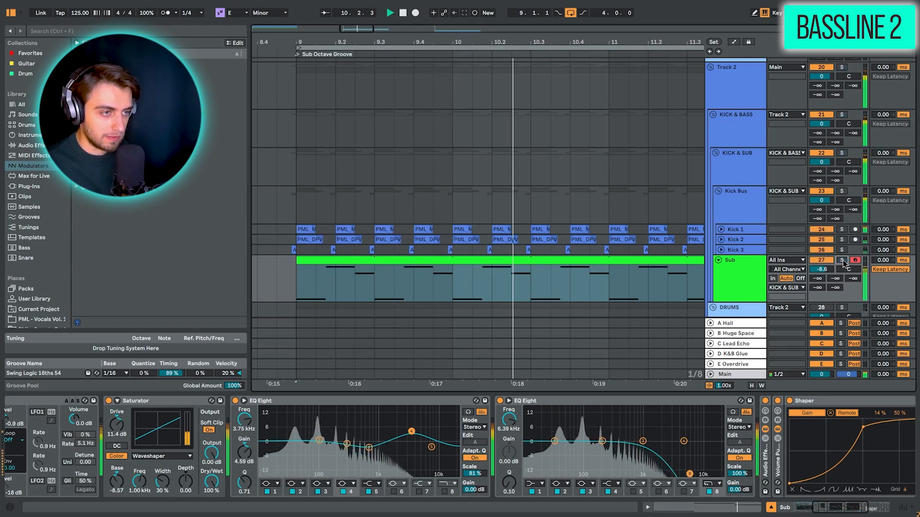
pyautogui.moveTo(690, 475); pyautogui.dragTo(616, 461)
pyautogui.press('space')
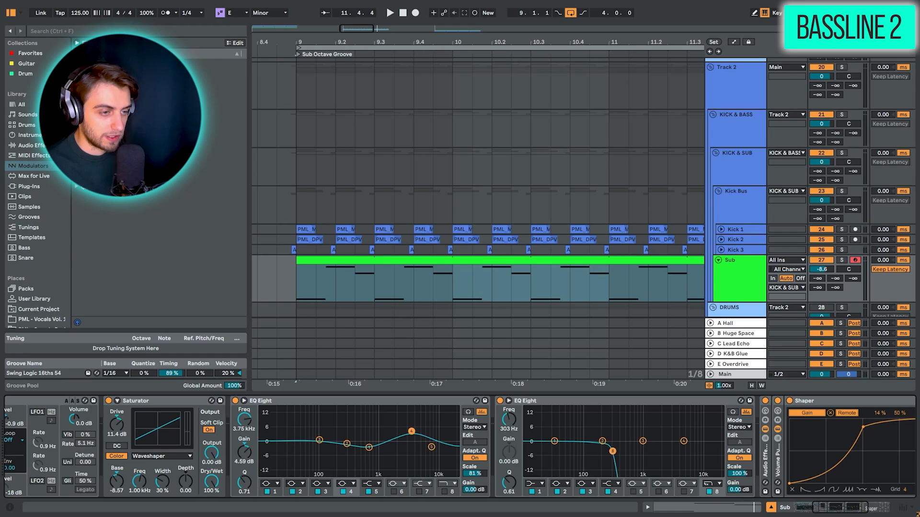
pyautogui.press('space')
# Step: Unfold the Rolling Bass and Sub tracks in the Rolling Bassline section and audition each track's sound live
pyautogui.hscroll(-5, 708, 485)
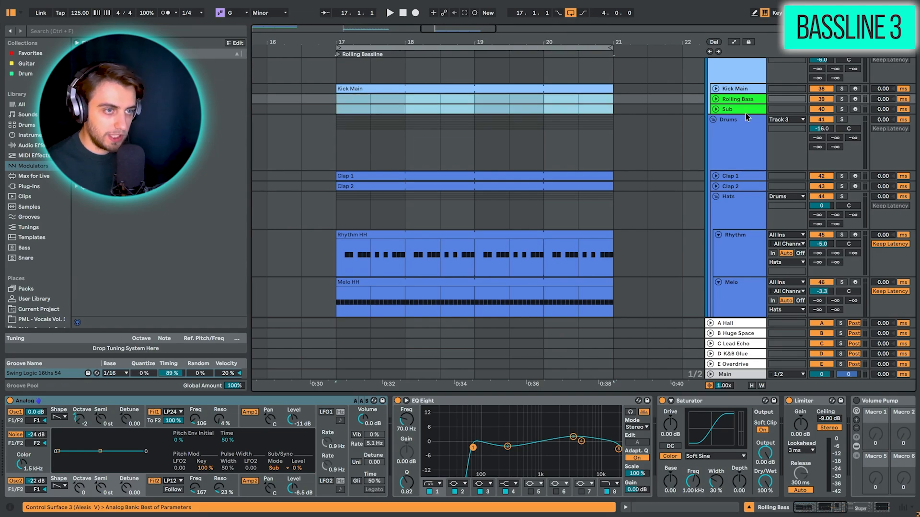
pyautogui.click(716, 109)
pyautogui.click(715, 99)
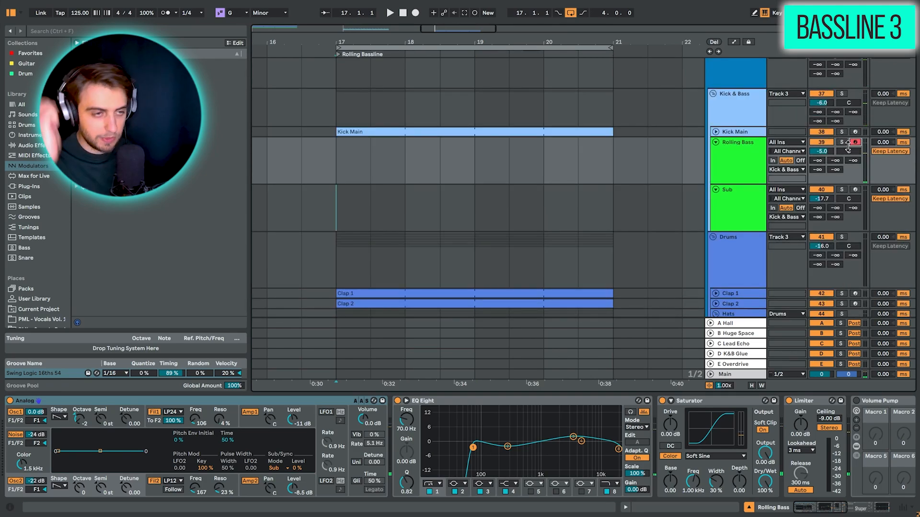
pyautogui.press('a')
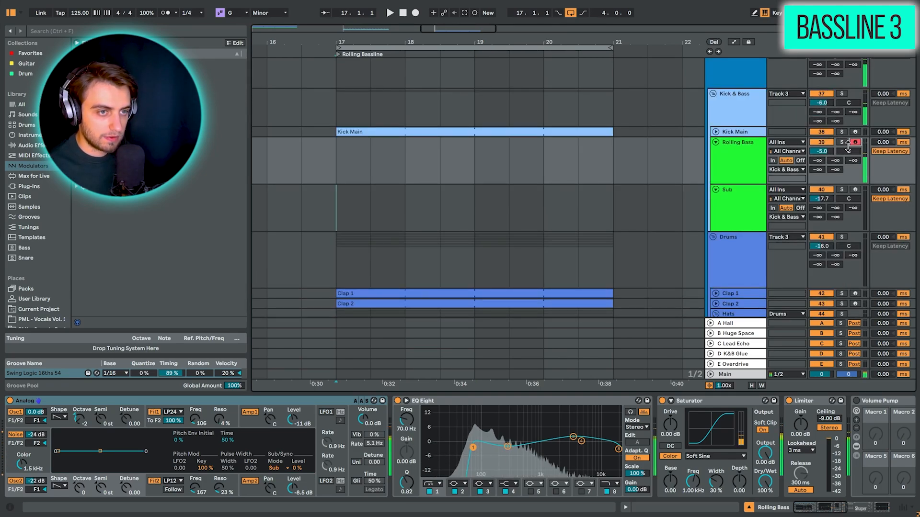
pyautogui.click(856, 190)
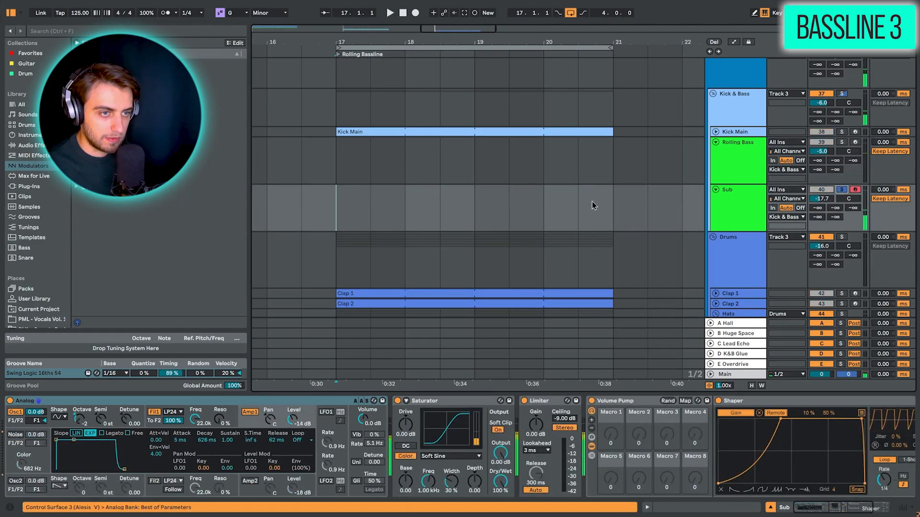
# Step: Arm and solo Rolling Bass and create an empty one-bar MIDI clip on it from 17.1.1 to 18.1.1
pyautogui.click(903, 146)
pyautogui.click(855, 143)
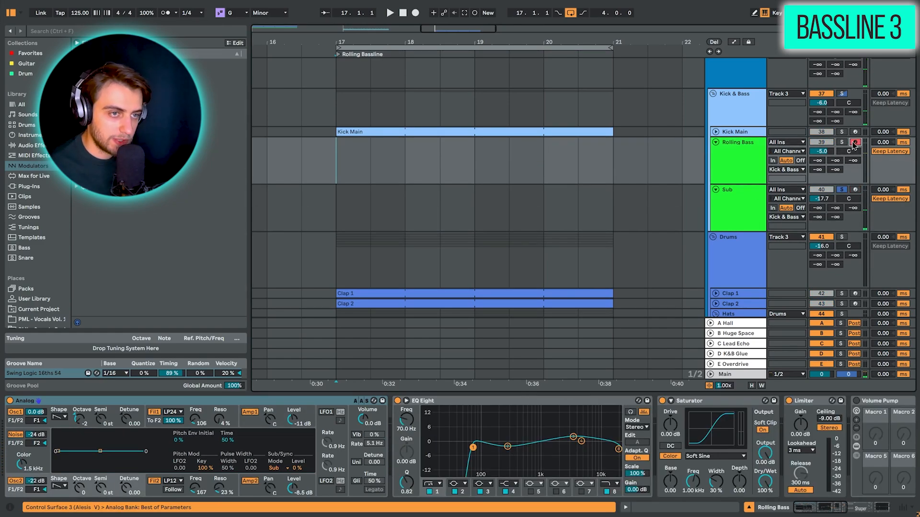
pyautogui.moveTo(355, 166); pyautogui.dragTo(425, 170)
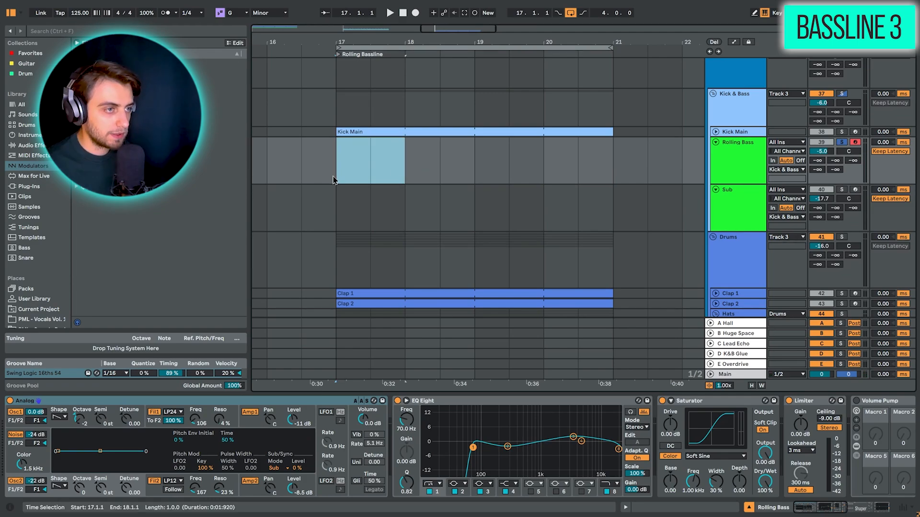
pyautogui.hotkey('ctrl', 'shift', 'm')
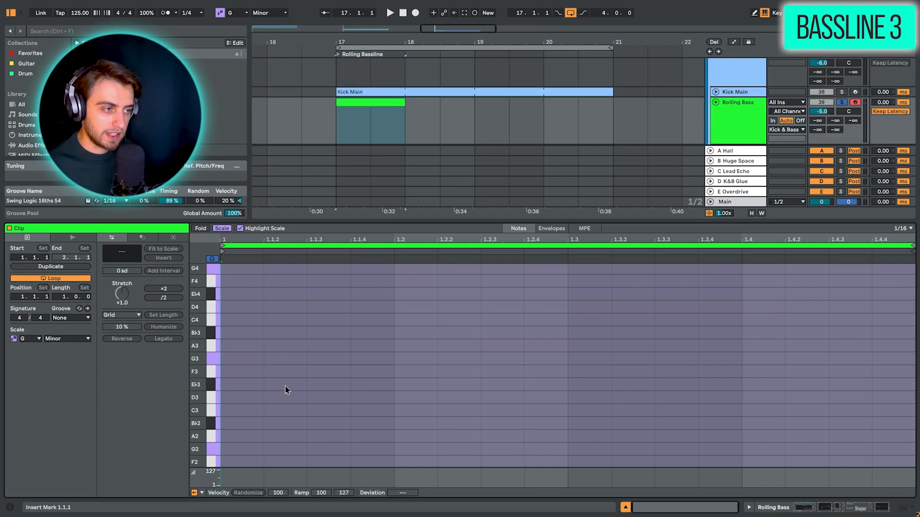
# Step: Draw a sixteenth-note G3 on each of the four beats of the Rolling Bass clip
pyautogui.rightClick(277, 386)
pyautogui.press('Escape')
pyautogui.press('b')
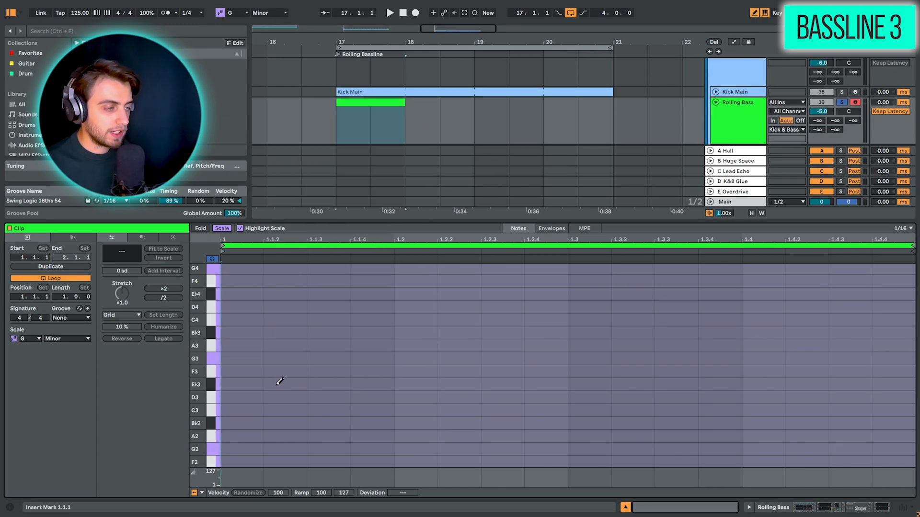
pyautogui.click(239, 356)
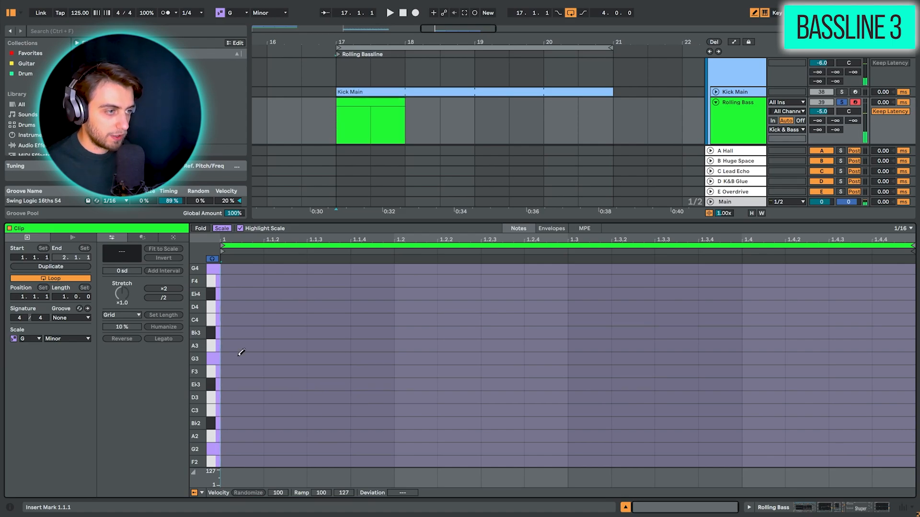
pyautogui.click(249, 358)
pyautogui.click(413, 359)
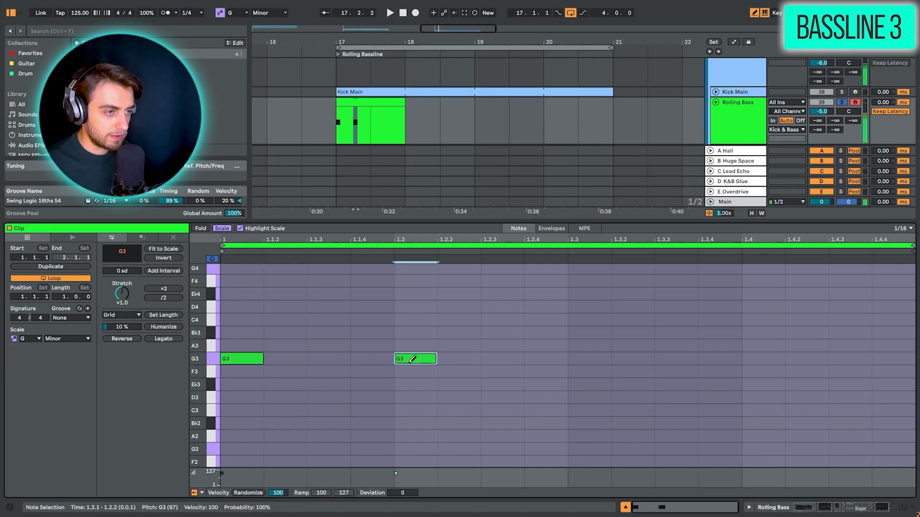
pyautogui.click(578, 358)
pyautogui.click(766, 358)
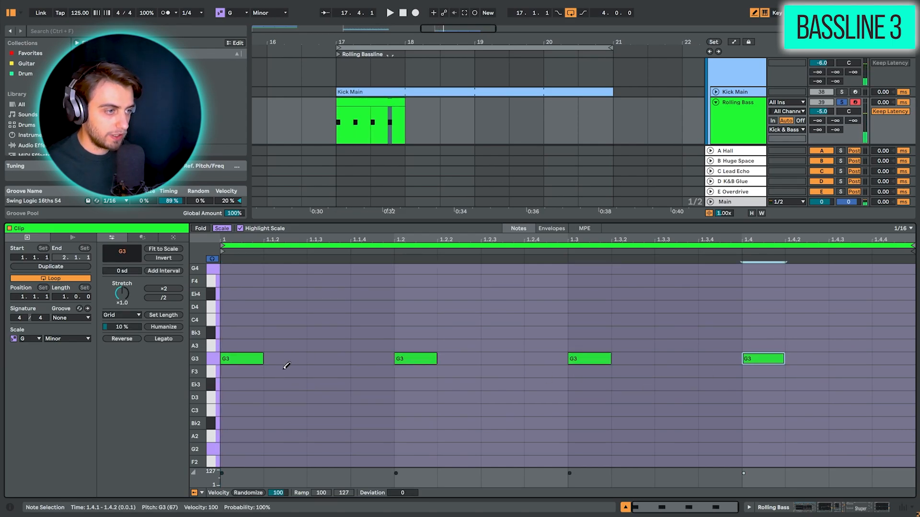
# Step: Fill the three sixteenths after each beat with F3 notes and delete the G3 notes on the beats
pyautogui.moveTo(285, 369); pyautogui.dragTo(357, 371)
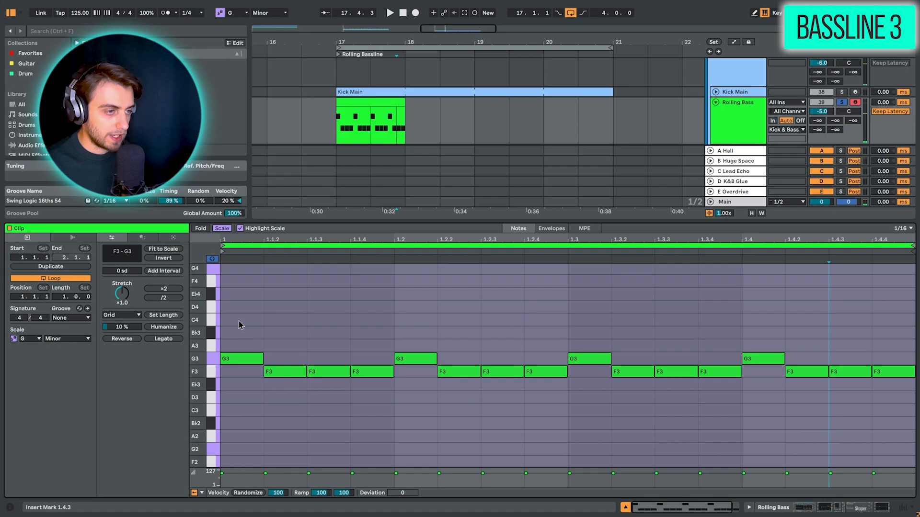
pyautogui.moveTo(234, 316); pyautogui.dragTo(267, 334)
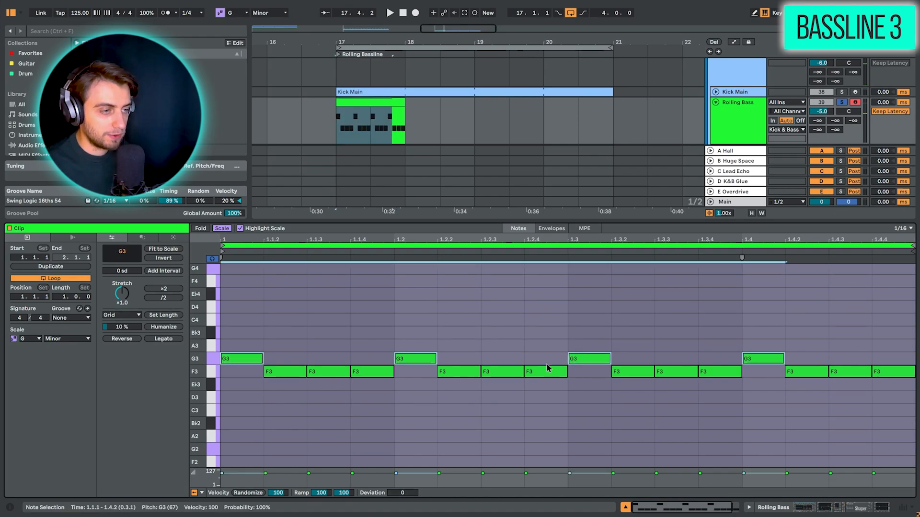
pyautogui.press('Delete')
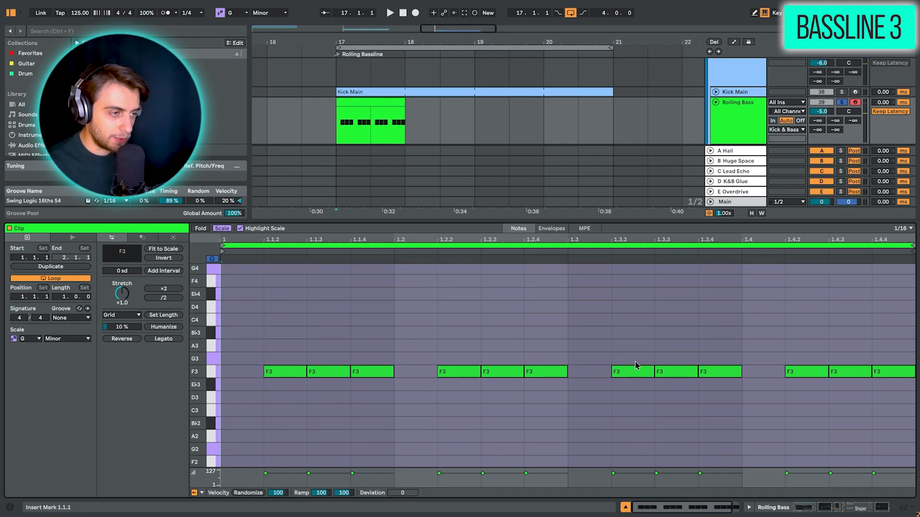
# Step: Solo Kick Main as well, transpose all Rolling Bass notes down to G2 and play the pattern with the kick
pyautogui.keyDown('ctrl'); pyautogui.click(841, 94); pyautogui.keyUp('ctrl')
pyautogui.press('space')
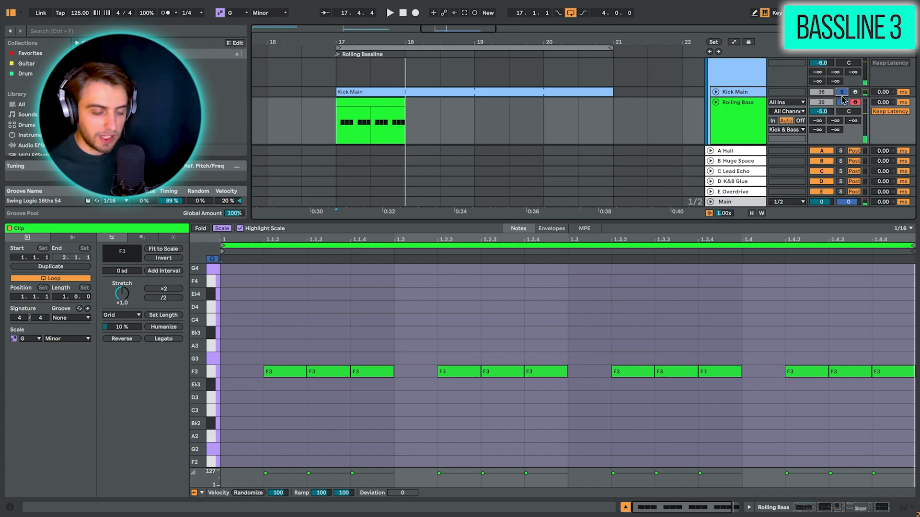
pyautogui.hotkey('ctrl', 'a')
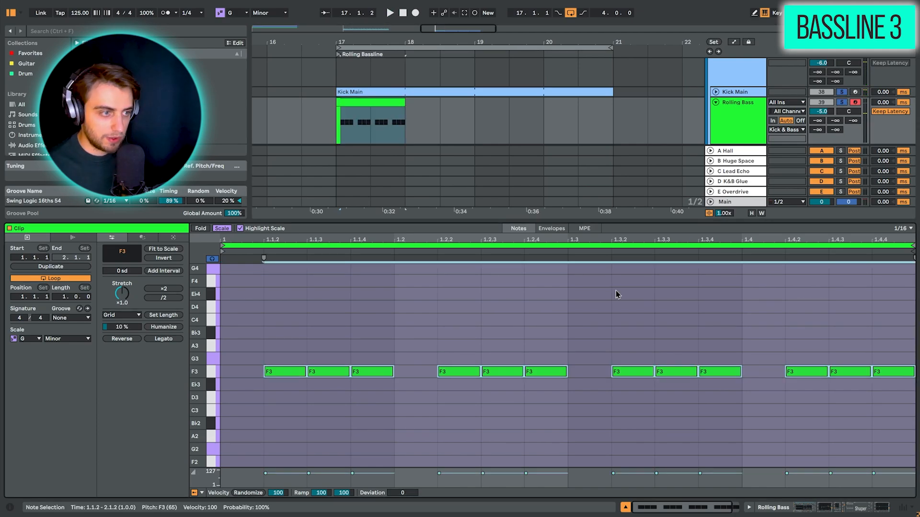
pyautogui.press('Down')
pyautogui.press('Down')
pyautogui.press('Down')
pyautogui.press('Down')
pyautogui.press('Down')
pyautogui.press('Down')
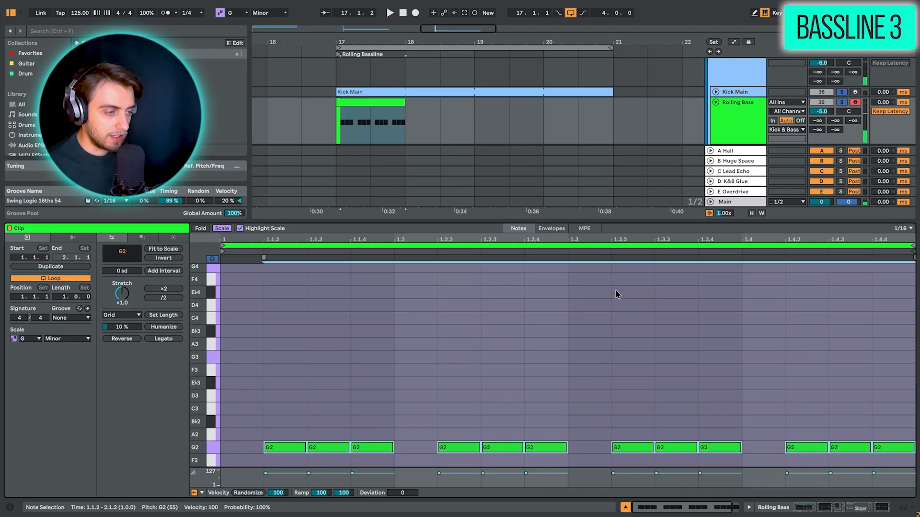
pyautogui.scroll(-1, 613, 298)
pyautogui.press('space')
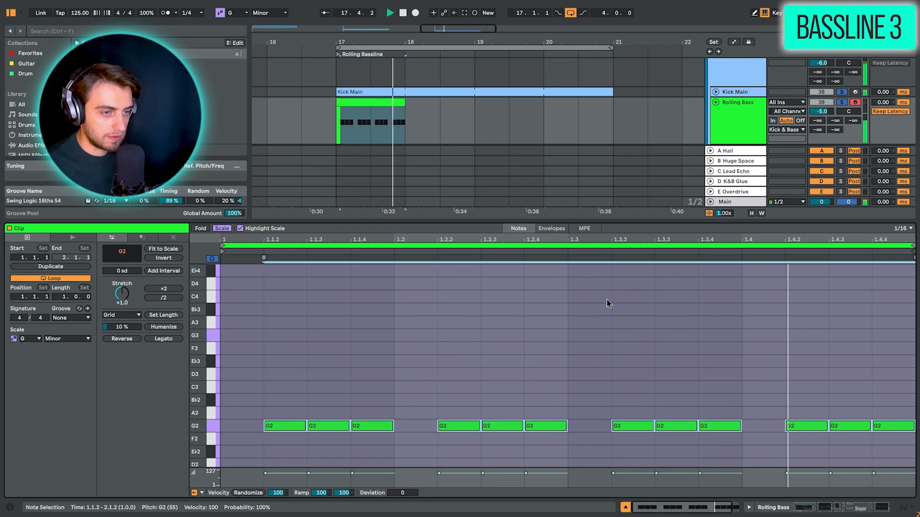
pyautogui.press('space')
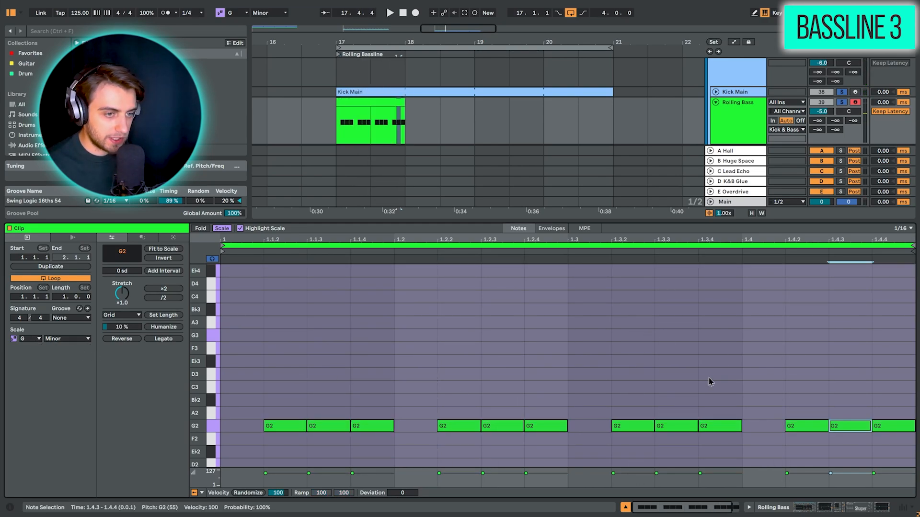
# Step: Raise the Rolling Bass note at 1.4.3 to B♭2
pyautogui.press('Up')
pyautogui.press('Up')
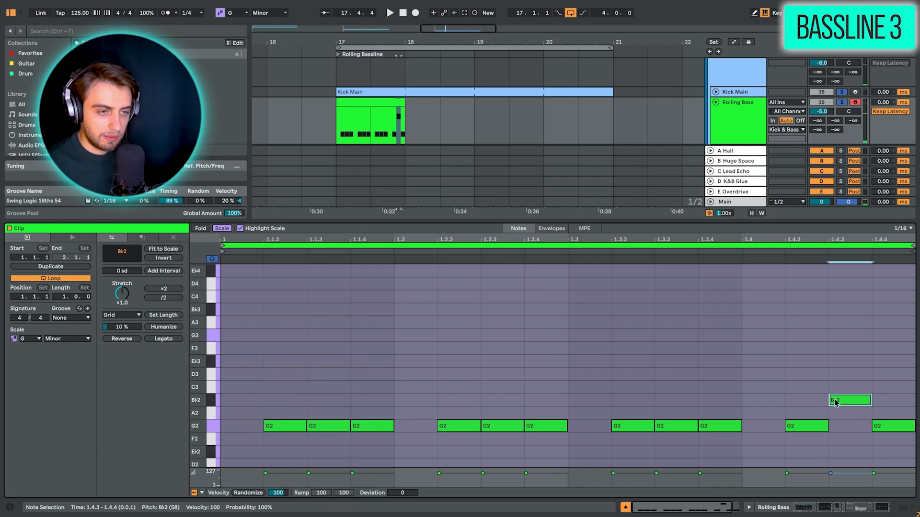
# Step: Play the Rolling Bass pattern with its B♭2 variation and extend the clip to bar 21
pyautogui.press('space')
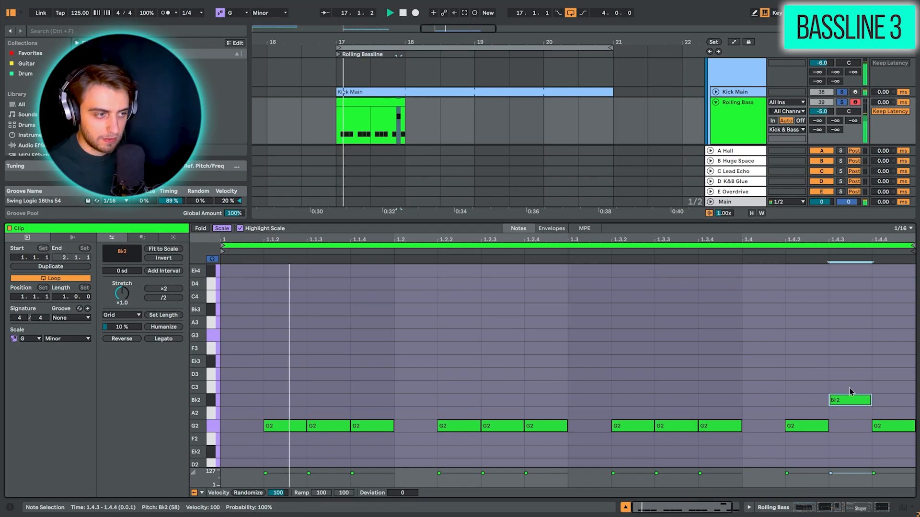
pyautogui.click(538, 353)
pyautogui.press('space')
pyautogui.moveTo(406, 109); pyautogui.dragTo(613, 109)
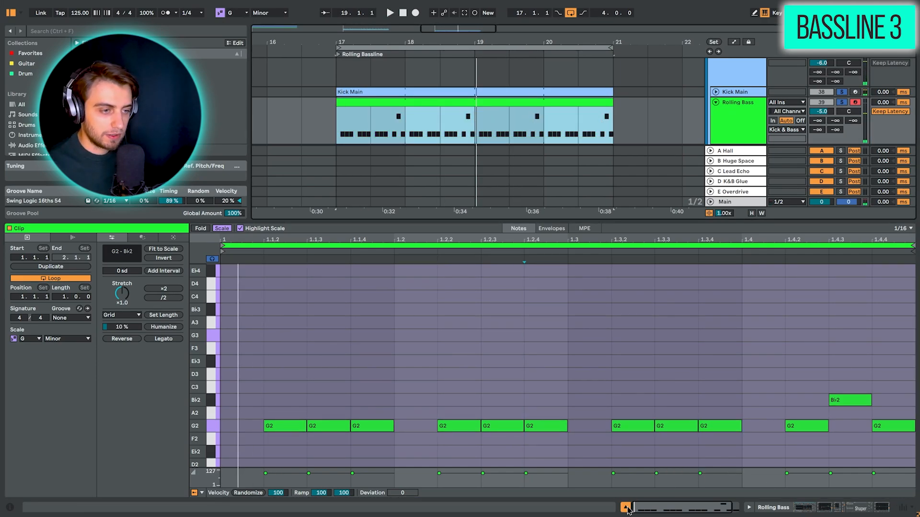
pyautogui.click(626, 507)
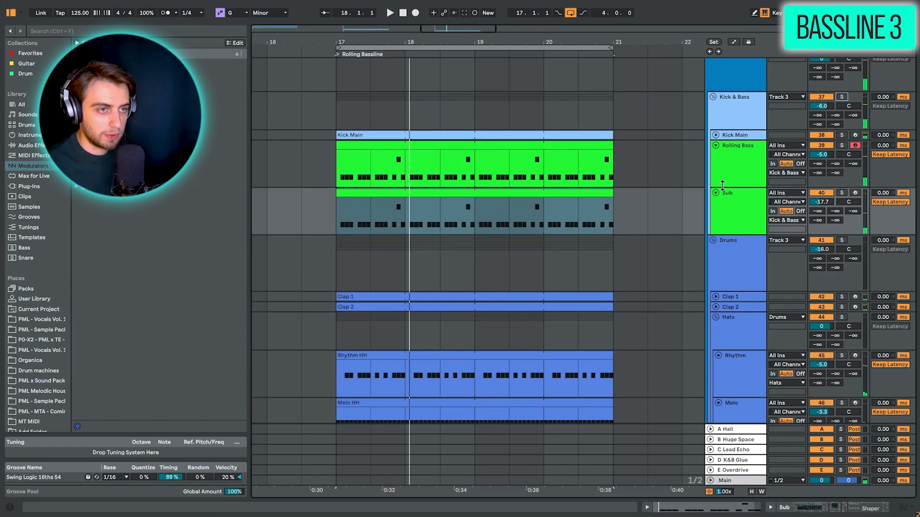
# Step: Play the Rolling Bass and Sub together with the kick, claps and hats
pyautogui.scroll(-1, 642, 215)
pyautogui.press('space')
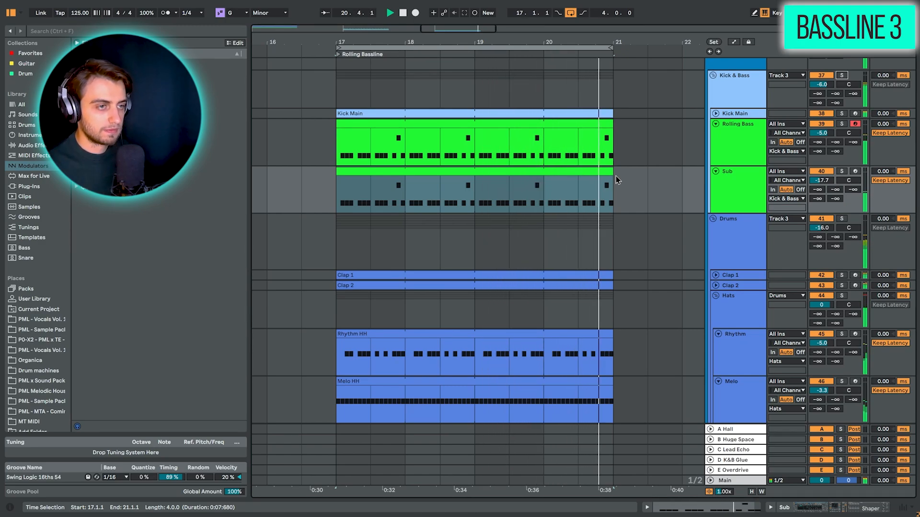
pyautogui.press('space')
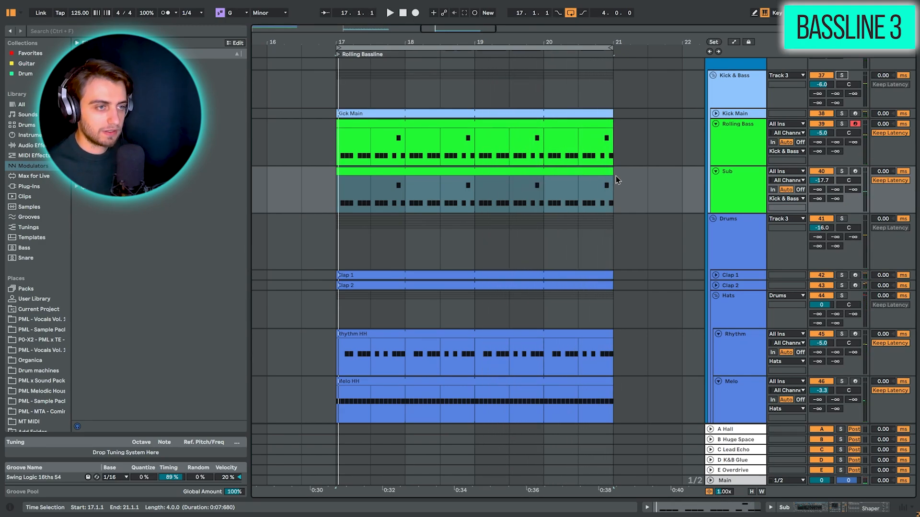
# Step: Examine the Sub and Rolling Bass device chains, then solo Rolling Bass and play its Osc1 alone
pyautogui.hotkey('shift', 'Tab')
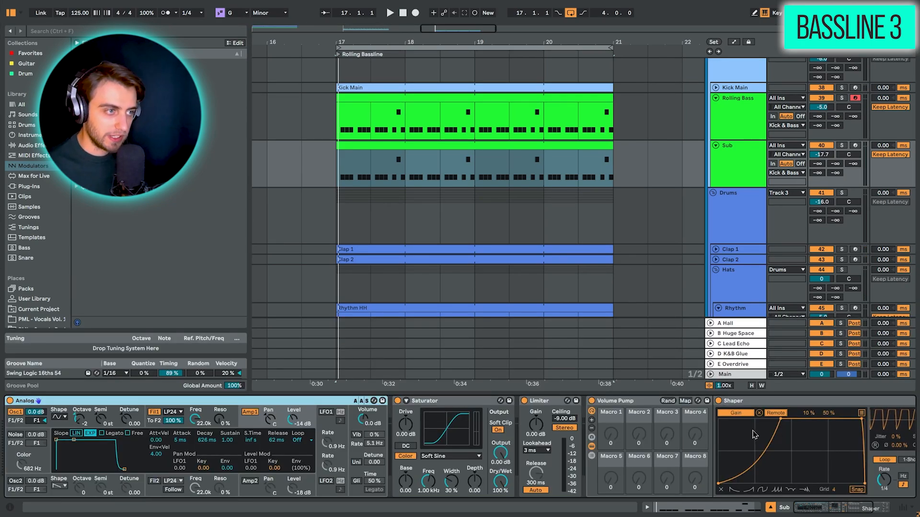
pyautogui.hotkey('shift', 'Tab')
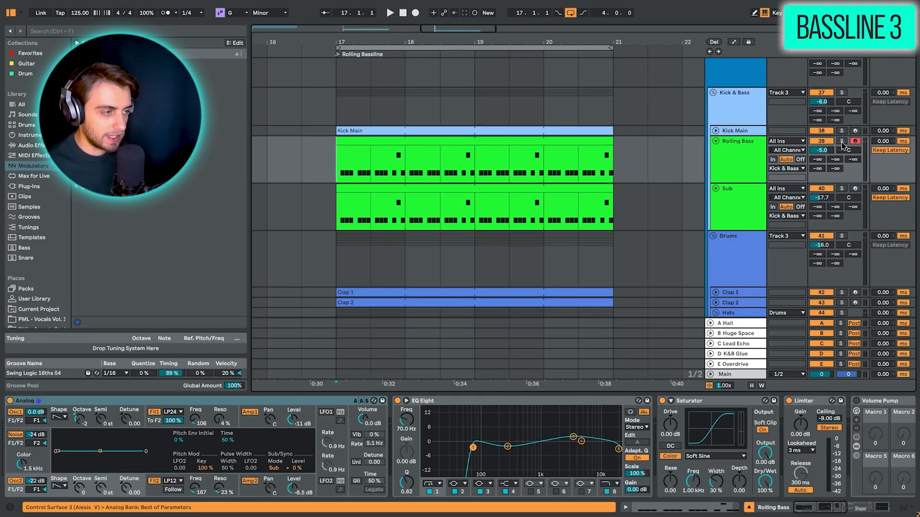
pyautogui.click(842, 141)
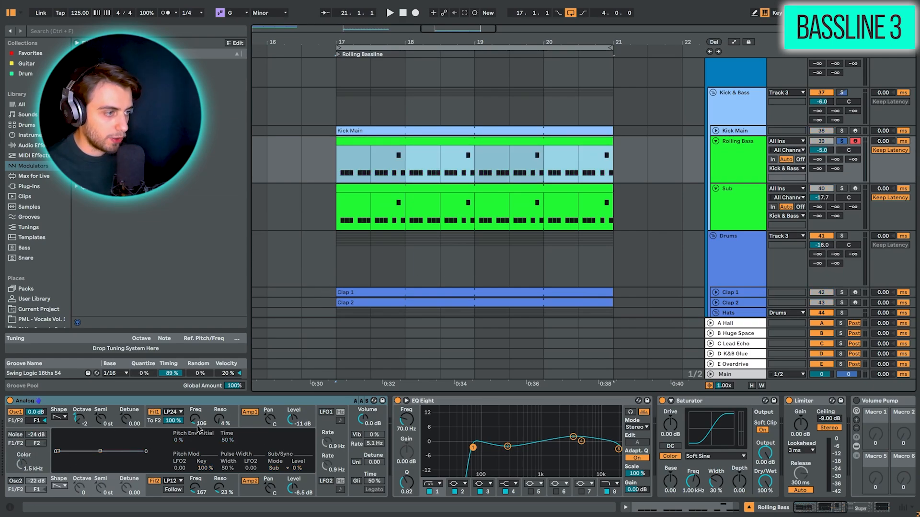
pyautogui.press('space')
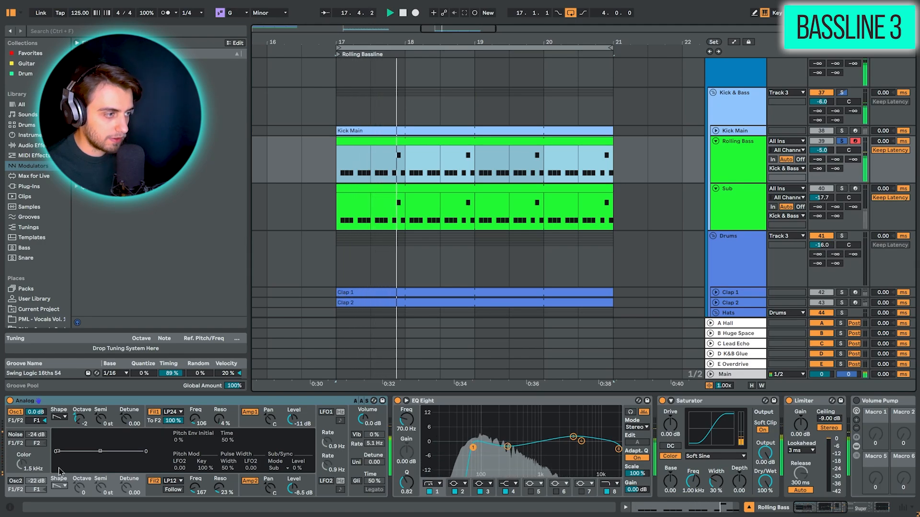
# Step: Enable Osc2 in the Rolling Bass Analog, disable Osc1 and play Osc2 alone
pyautogui.click(17, 483)
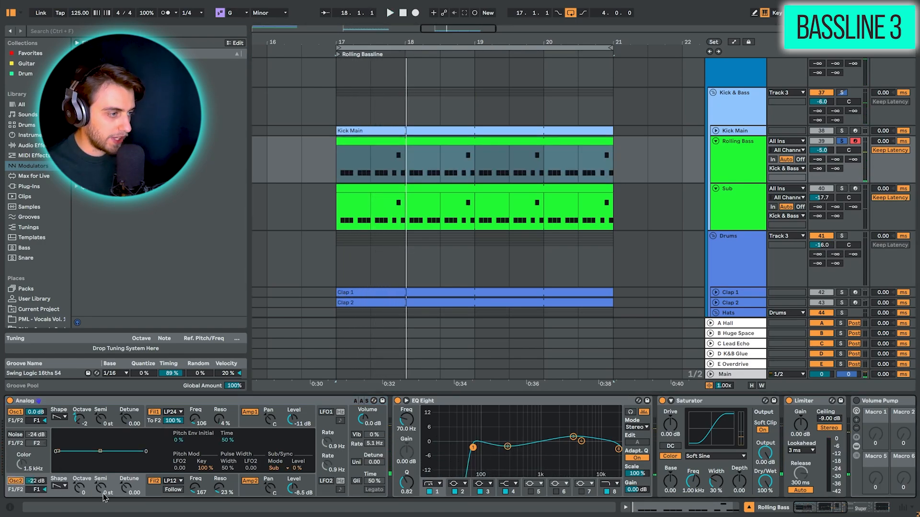
pyautogui.click(16, 413)
pyautogui.press('space')
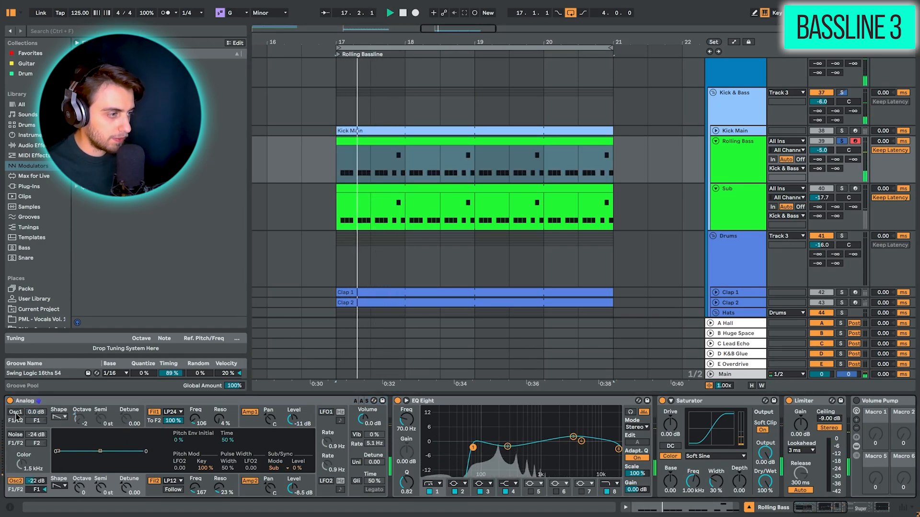
# Step: Isolate the Analog's Noise source by disabling both oscillators and enabling Noise, and play it
pyautogui.click(16, 415)
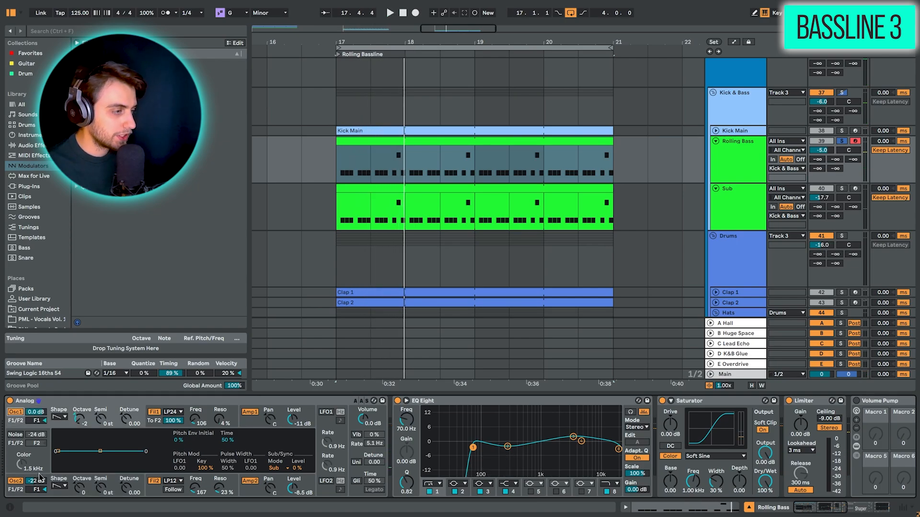
pyautogui.click(16, 480)
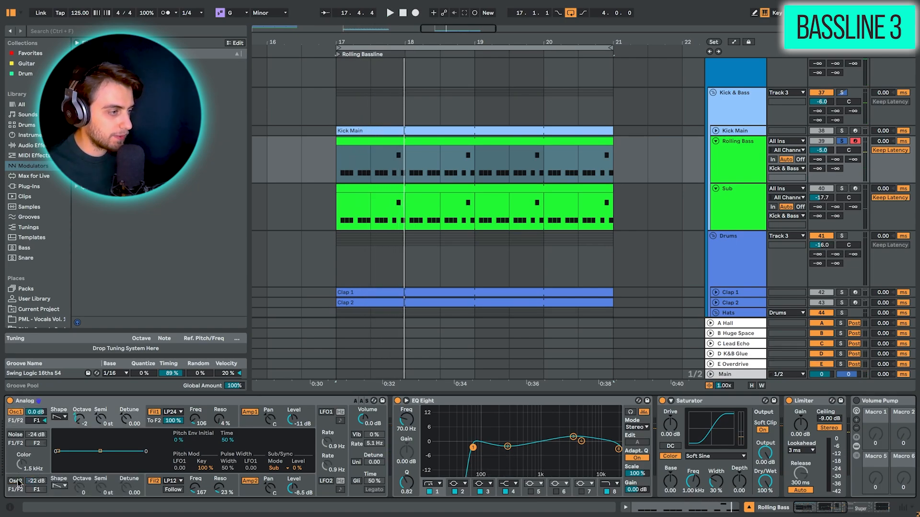
pyautogui.click(15, 412)
pyautogui.click(16, 435)
pyautogui.press('space')
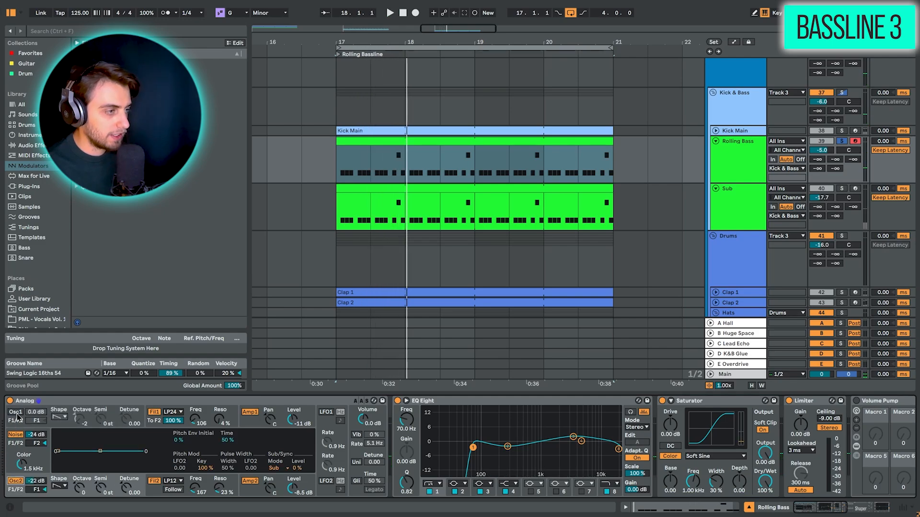
# Step: Turn Osc1 back on and play the Rolling Bass with both oscillators and Noise active
pyautogui.click(16, 413)
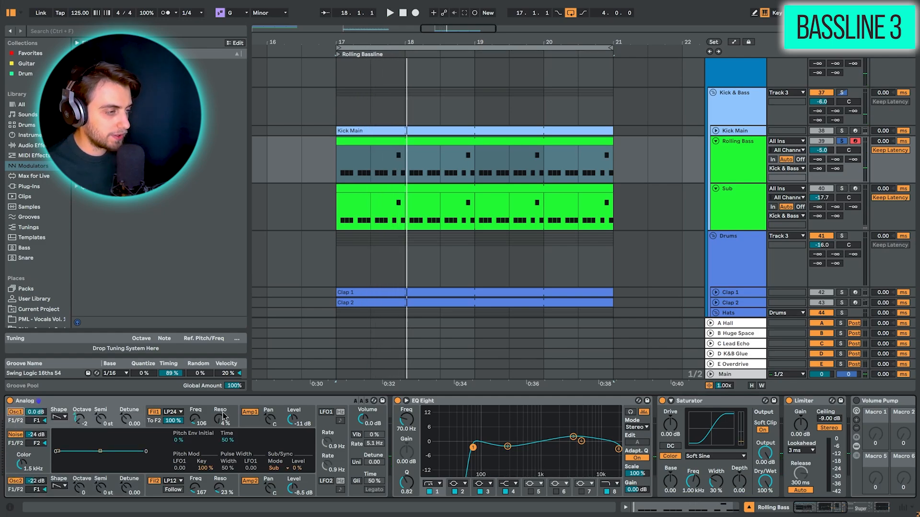
pyautogui.press('space')
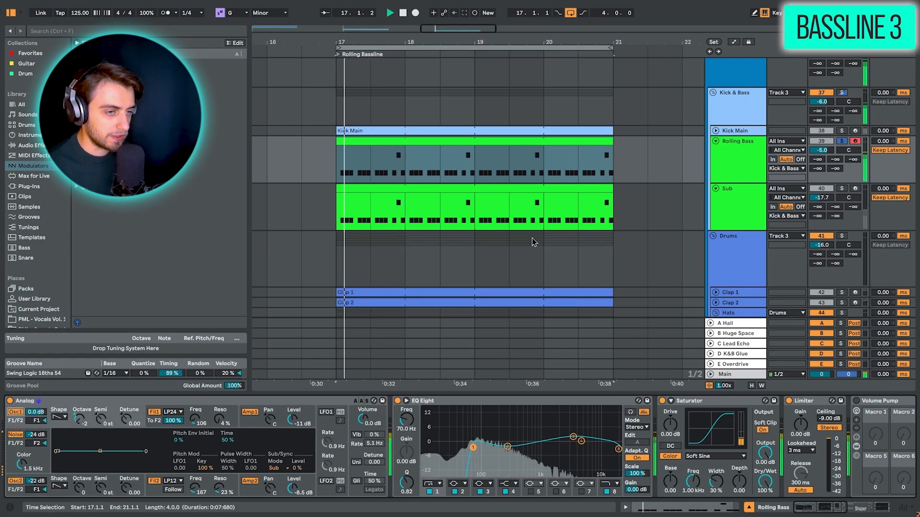
pyautogui.press('space')
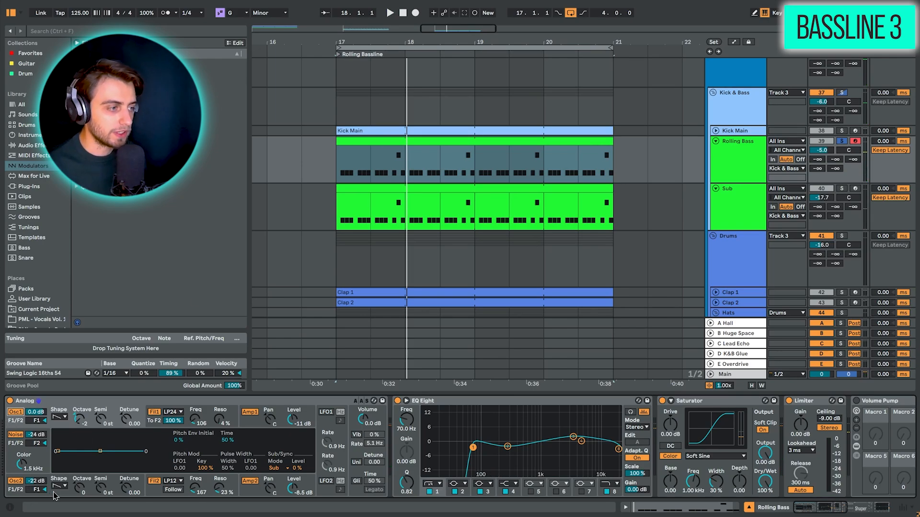
pyautogui.moveTo(42, 481)
pyautogui.mouseDown()
pyautogui.moveTo(42, 472)
pyautogui.moveTo(42, 486)
pyautogui.mouseUp()
pyautogui.press('space')
pyautogui.press('space')
# Step: Solo the Sub track, play it alone and examine its Saturator and Volume Pump devices
pyautogui.press('Down')
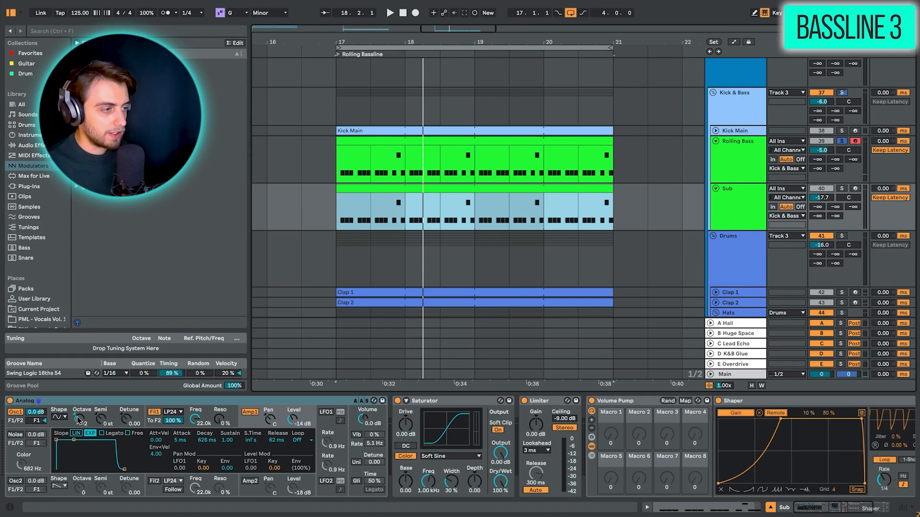
pyautogui.click(842, 188)
pyautogui.press('space')
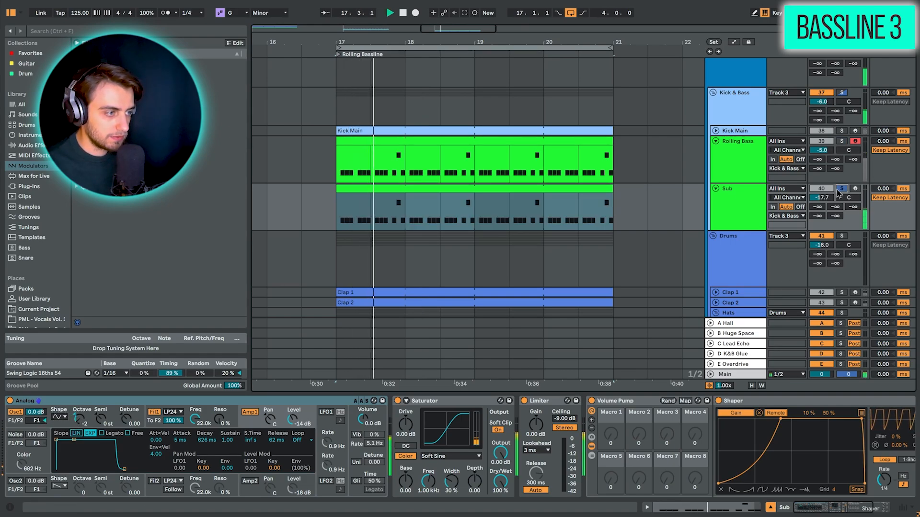
pyautogui.press('space')
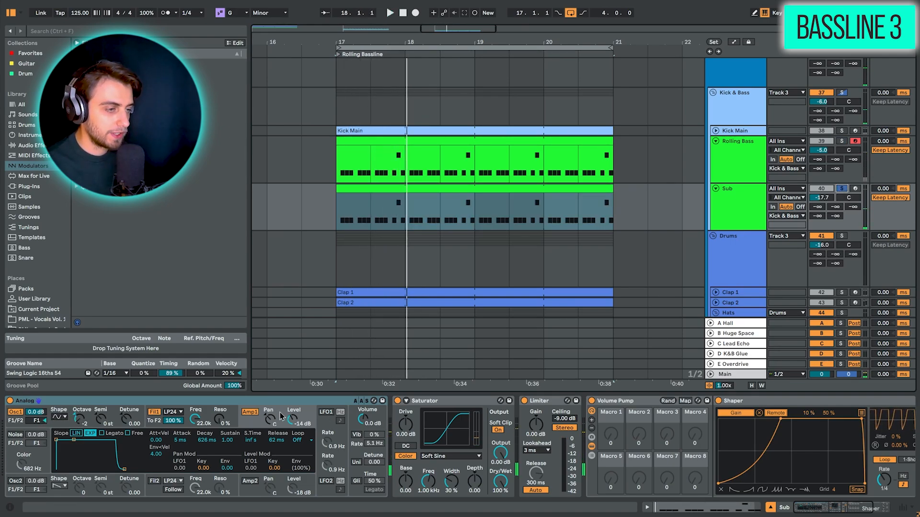
pyautogui.click(434, 405)
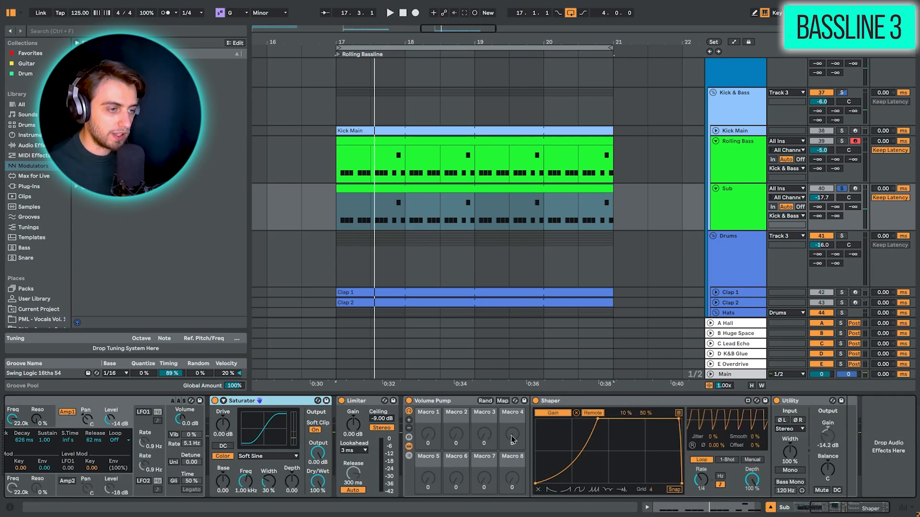
pyautogui.click(439, 403)
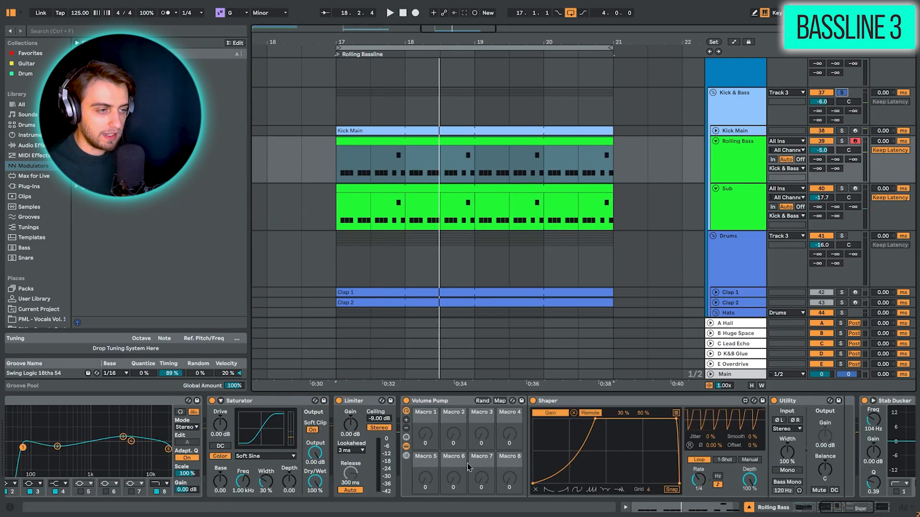
# Step: Remove the solo from the Kick & Bass group during playback to hear the bassline with the drums
pyautogui.press('space')
pyautogui.click(843, 93)
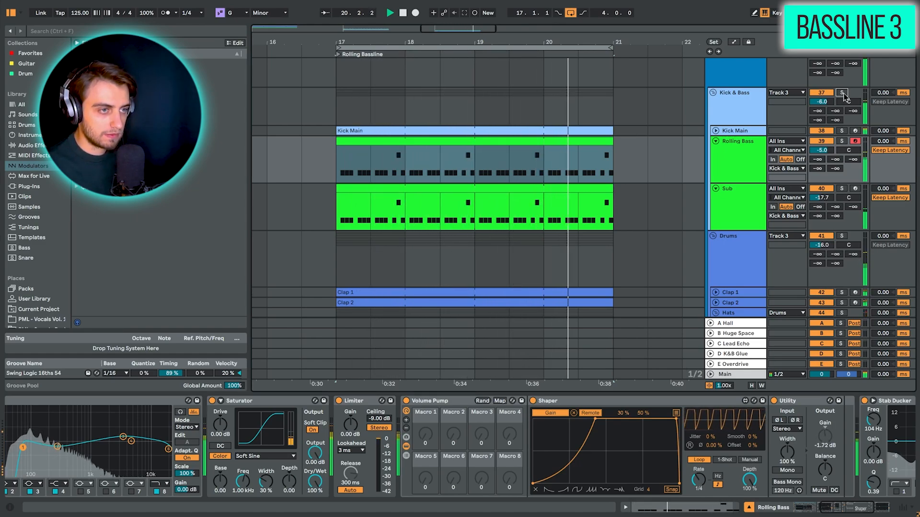
pyautogui.press('space')
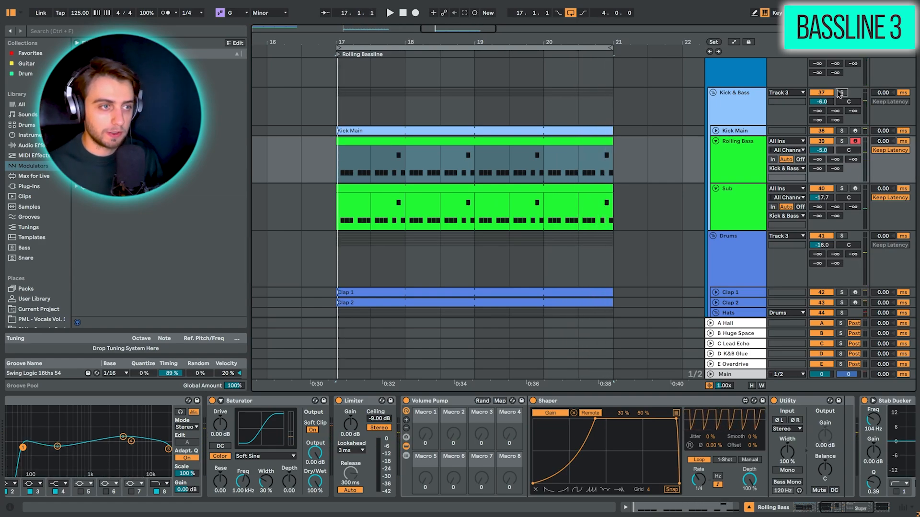